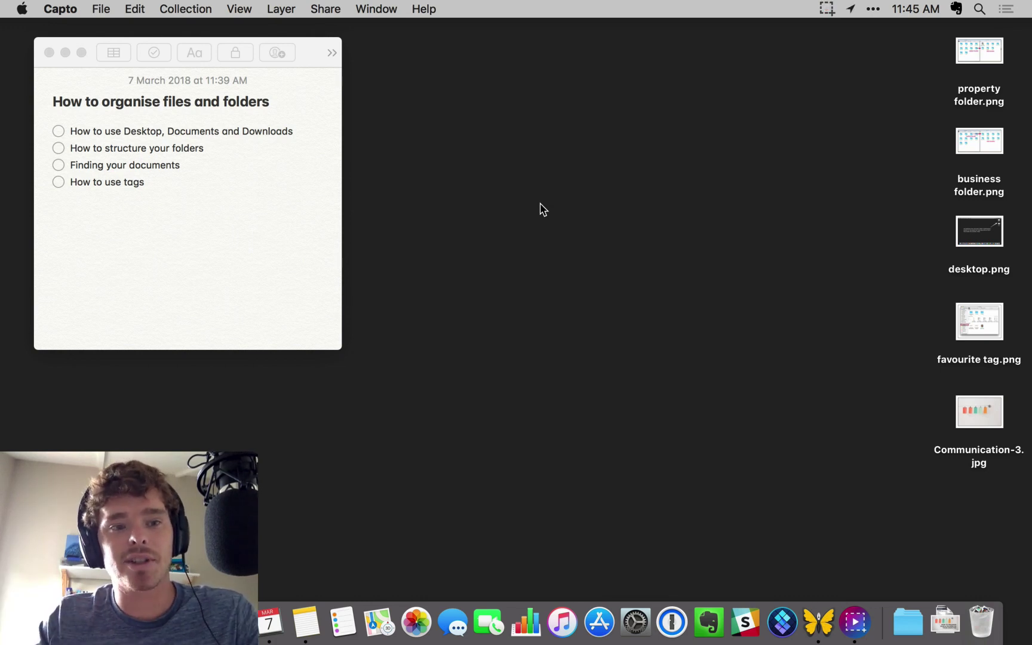
# Glance at the Notes checklist, open a Finder window on Documents, then close it.
pyautogui.click(229, 202)
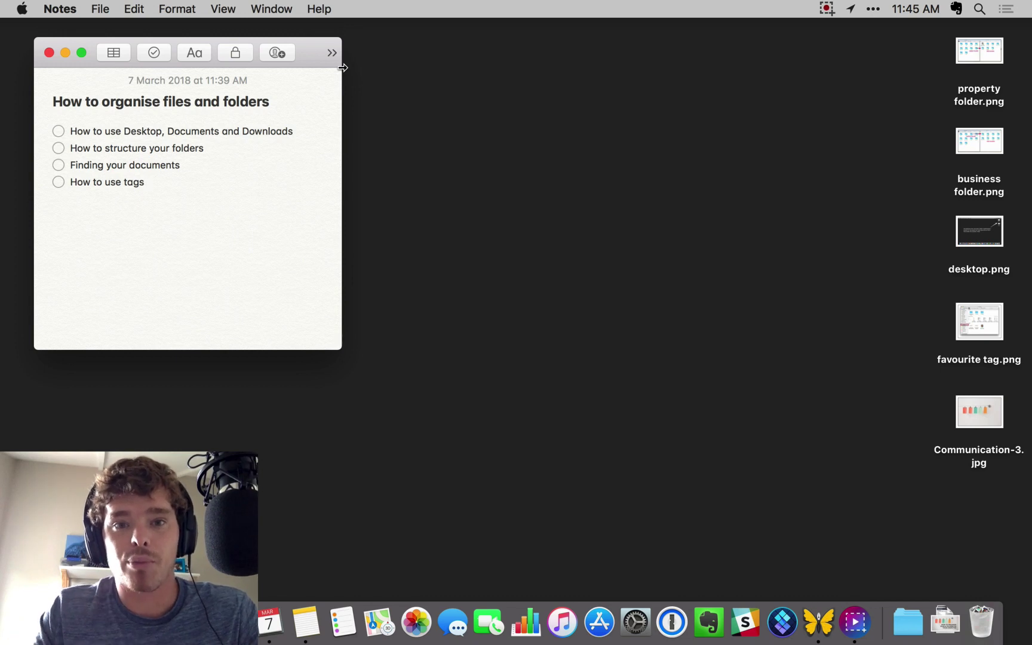
pyautogui.click(489, 247)
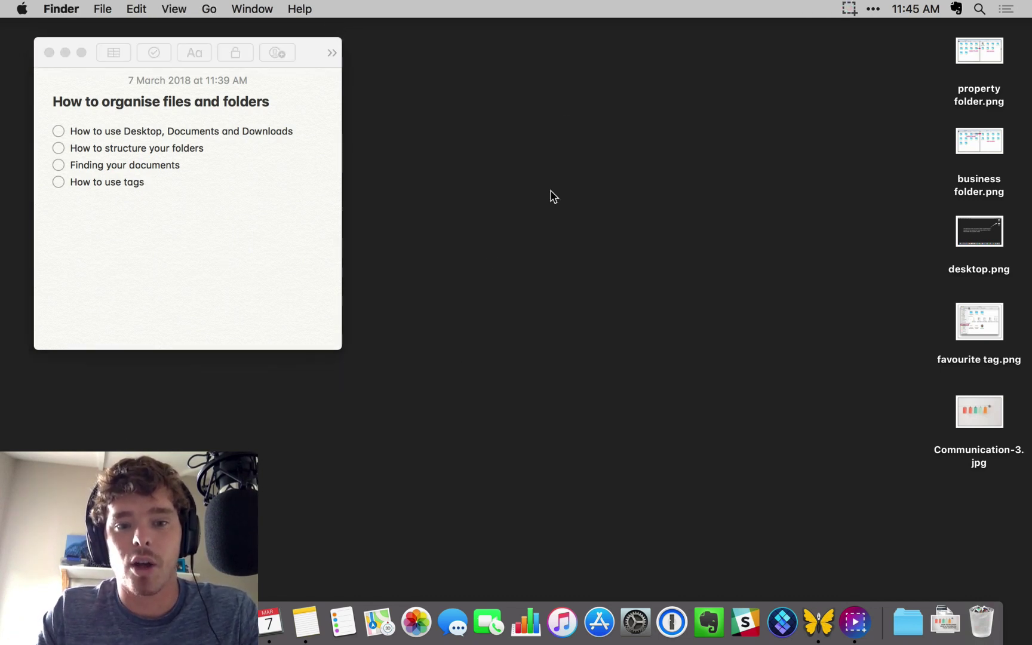
pyautogui.press('super+n')
pyautogui.moveTo(581, 91); pyautogui.dragTo(581, 84)
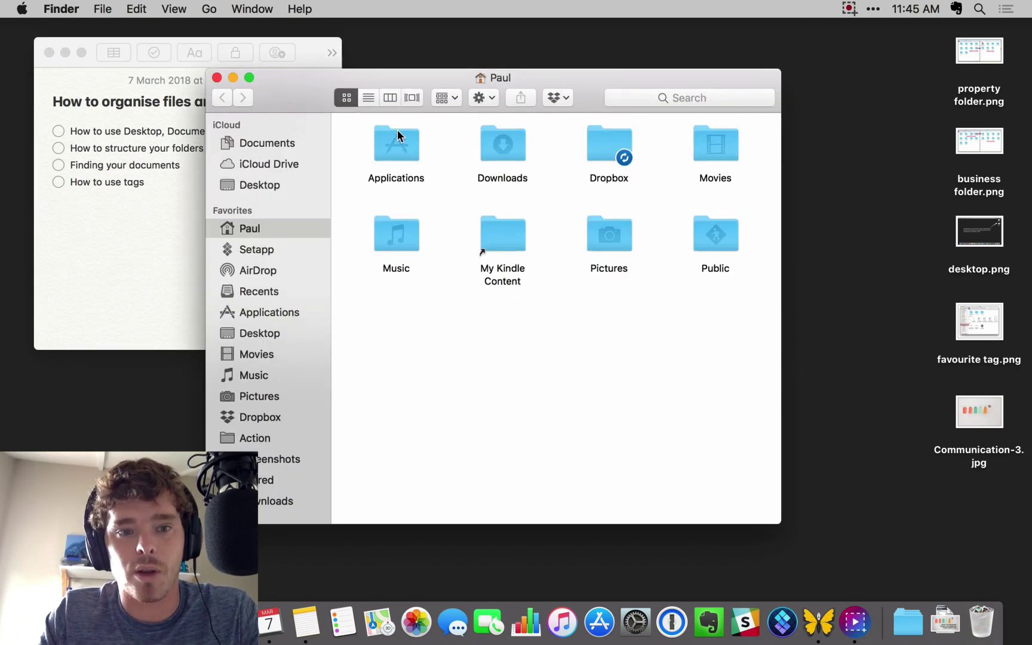
pyautogui.click(302, 147)
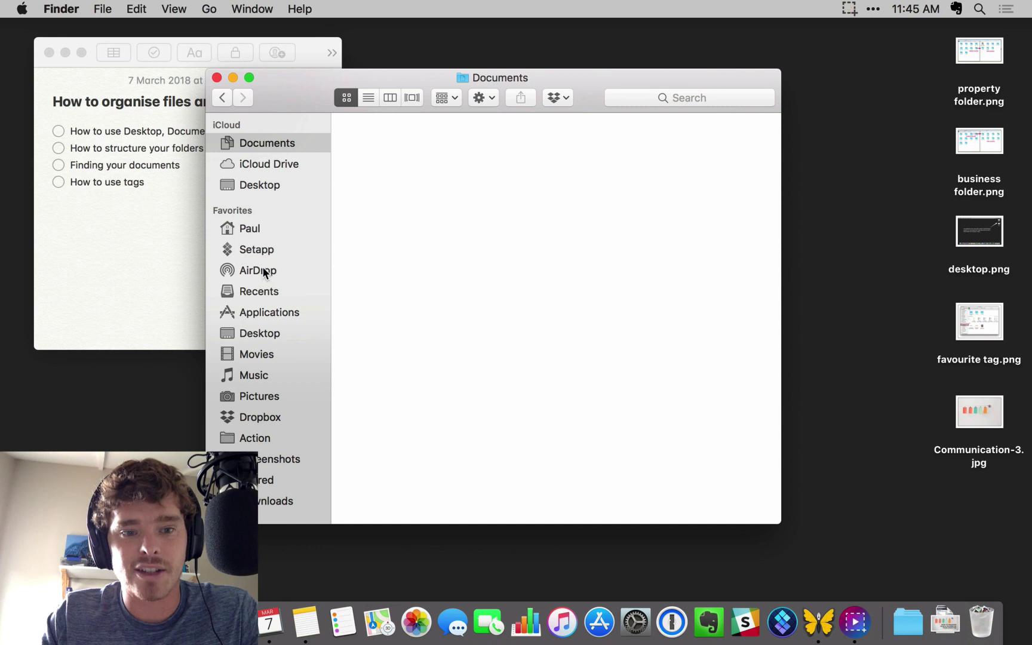
pyautogui.click(926, 203)
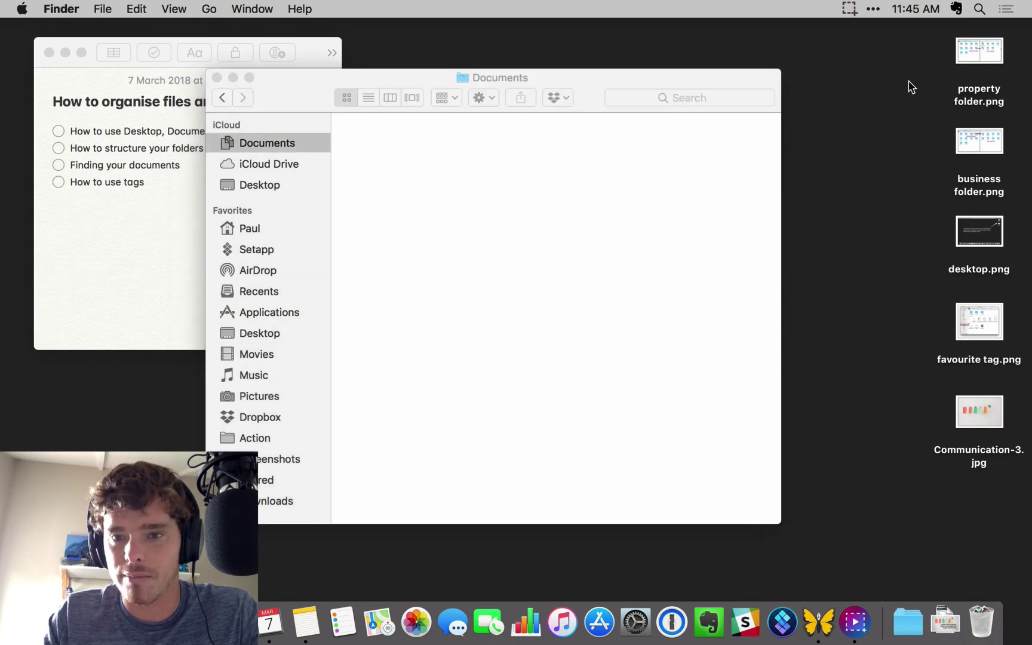
pyautogui.click(301, 82)
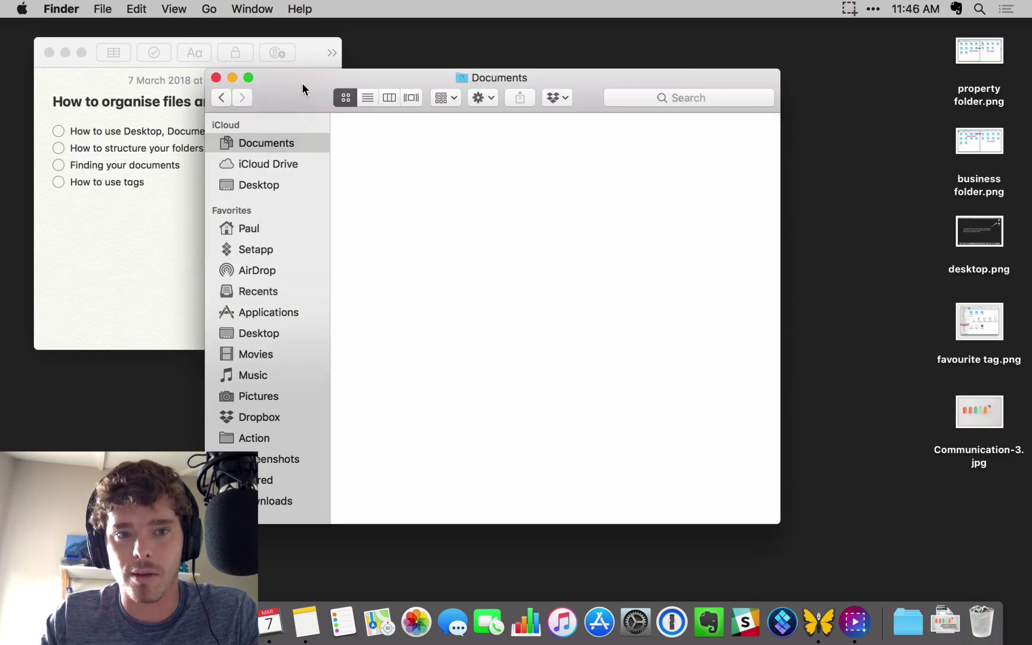
pyautogui.click(215, 78)
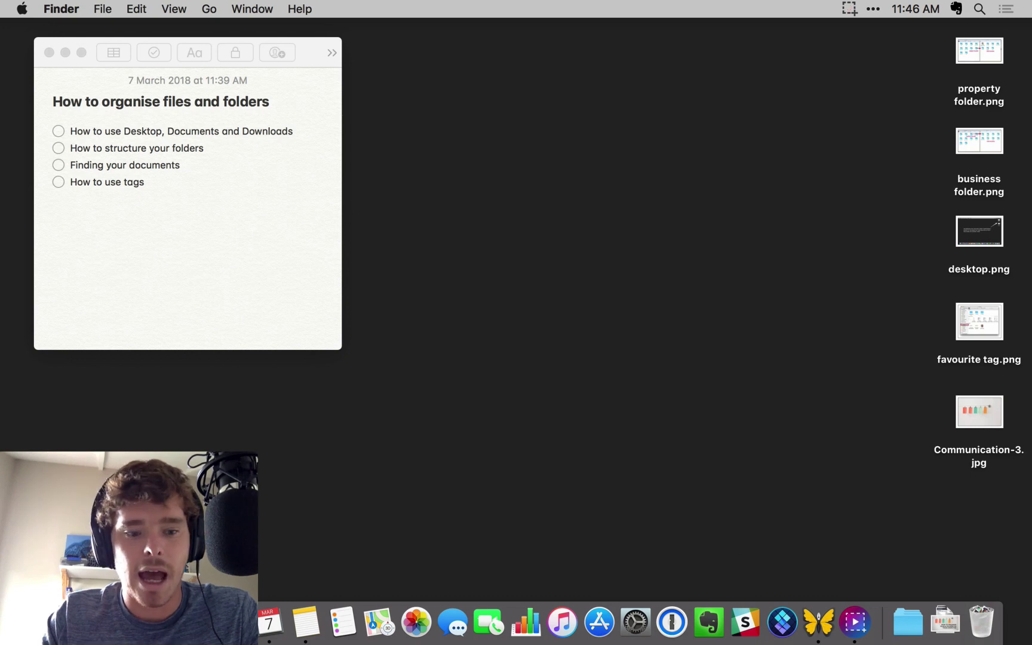
# Open a new Finder window on Downloads and select the 'how to organise files' PNG.
pyautogui.press('super+n')
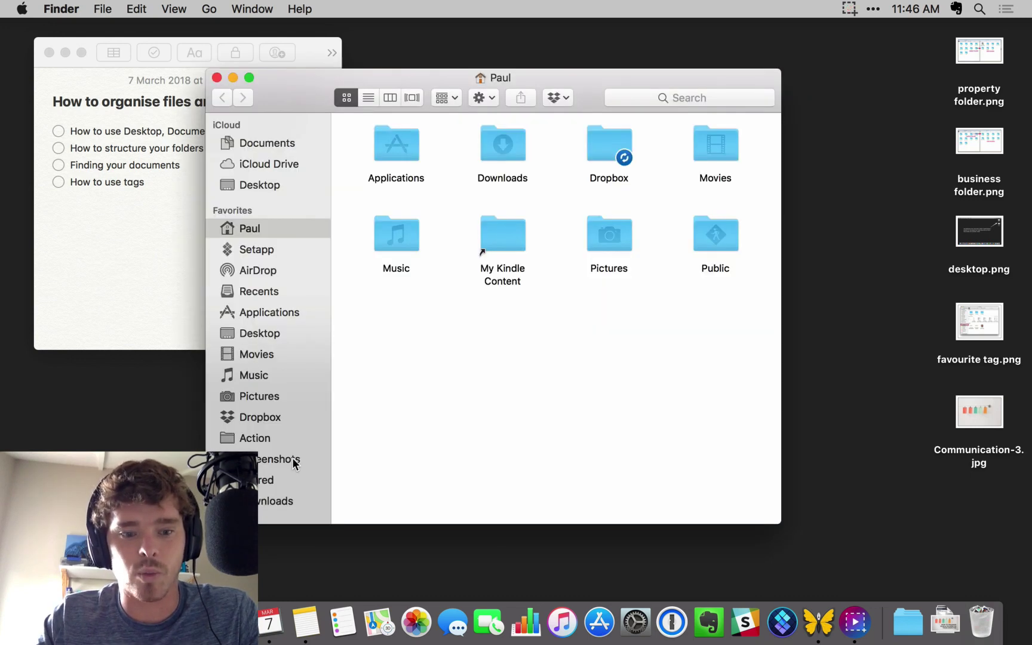
pyautogui.click(266, 501)
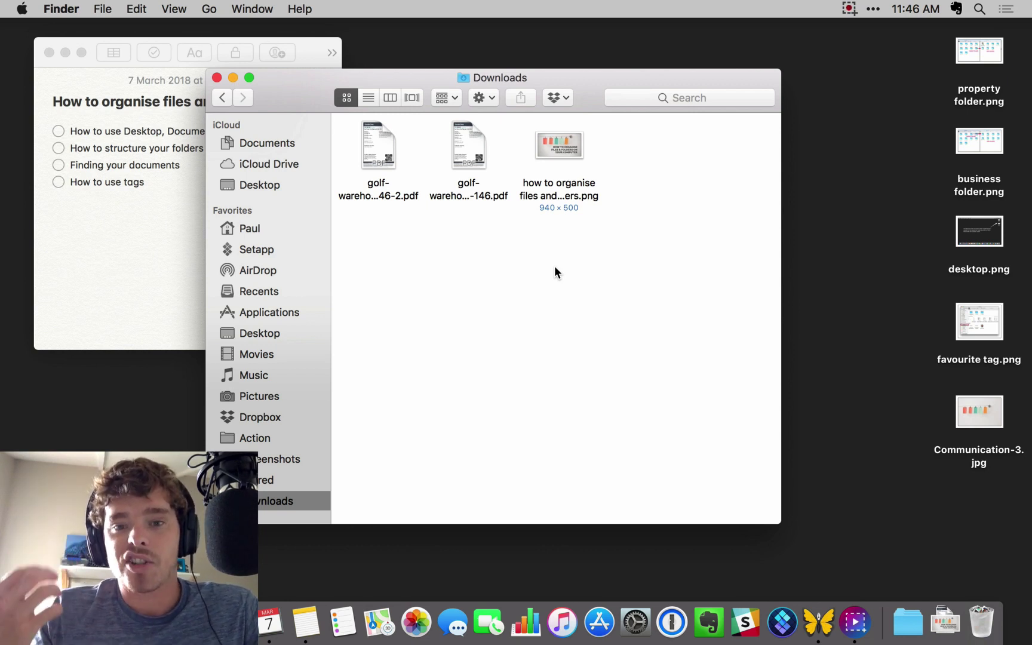
pyautogui.moveTo(598, 79); pyautogui.dragTo(631, 90)
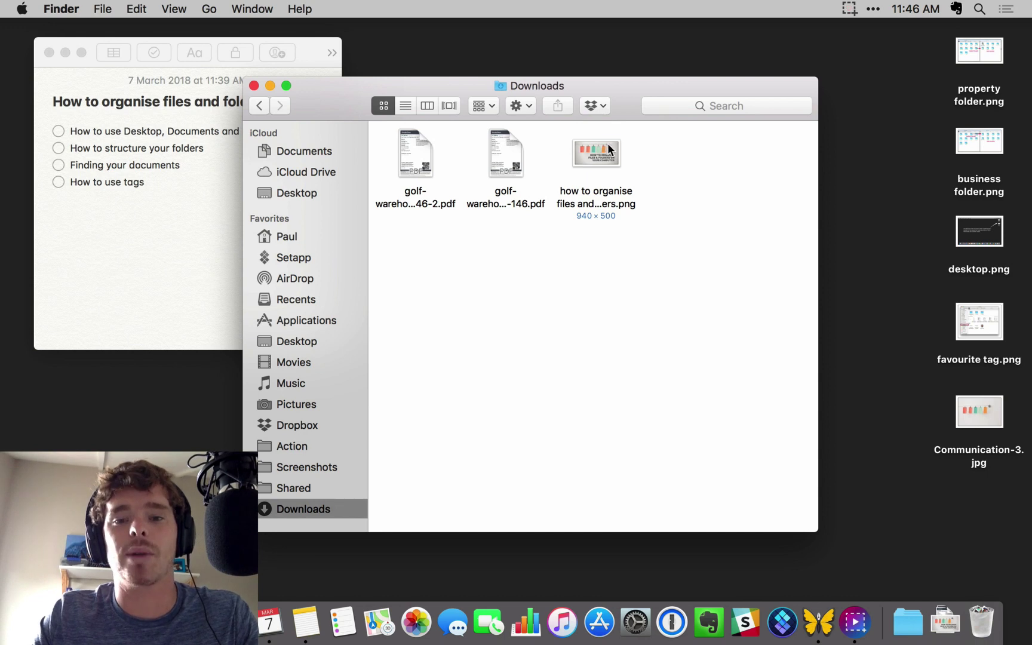
pyautogui.click(599, 162)
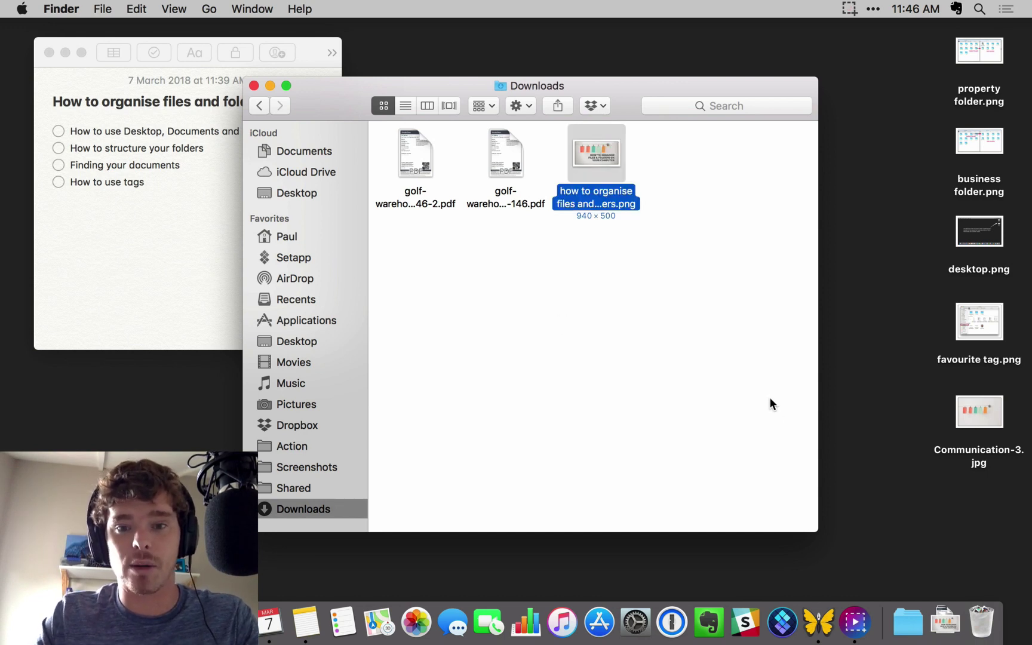
# Quick Look 'how to organise files and folders.png', then move it to the Trash.
pyautogui.press('space')
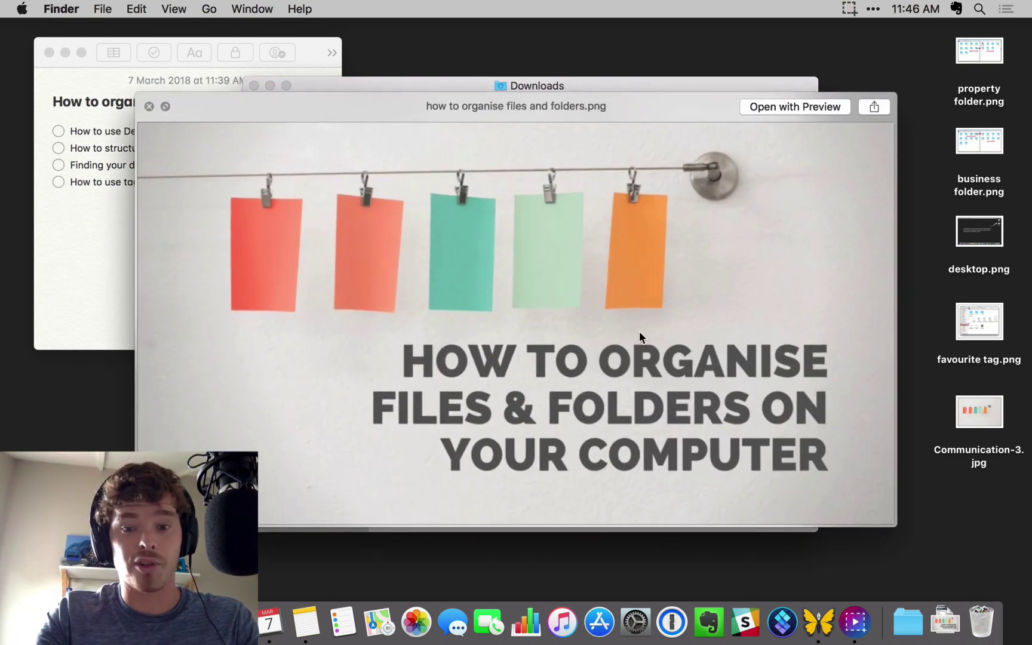
pyautogui.press('space')
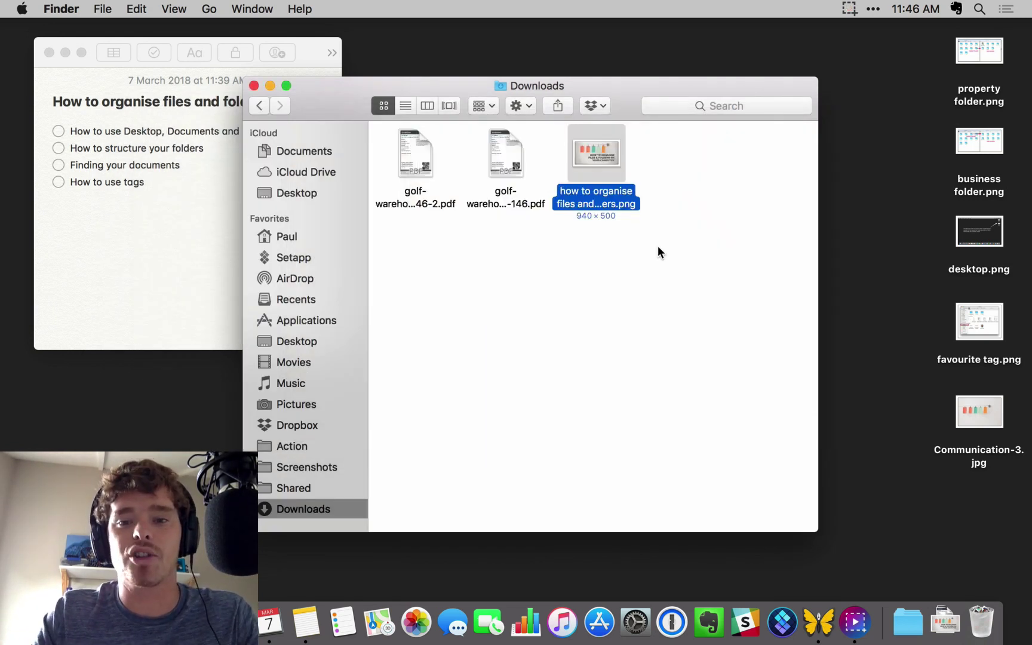
pyautogui.moveTo(596, 154); pyautogui.dragTo(983, 621)
# Preview the first golf PDF, select both golf PDFs, and close the Downloads window.
pyautogui.click(412, 152)
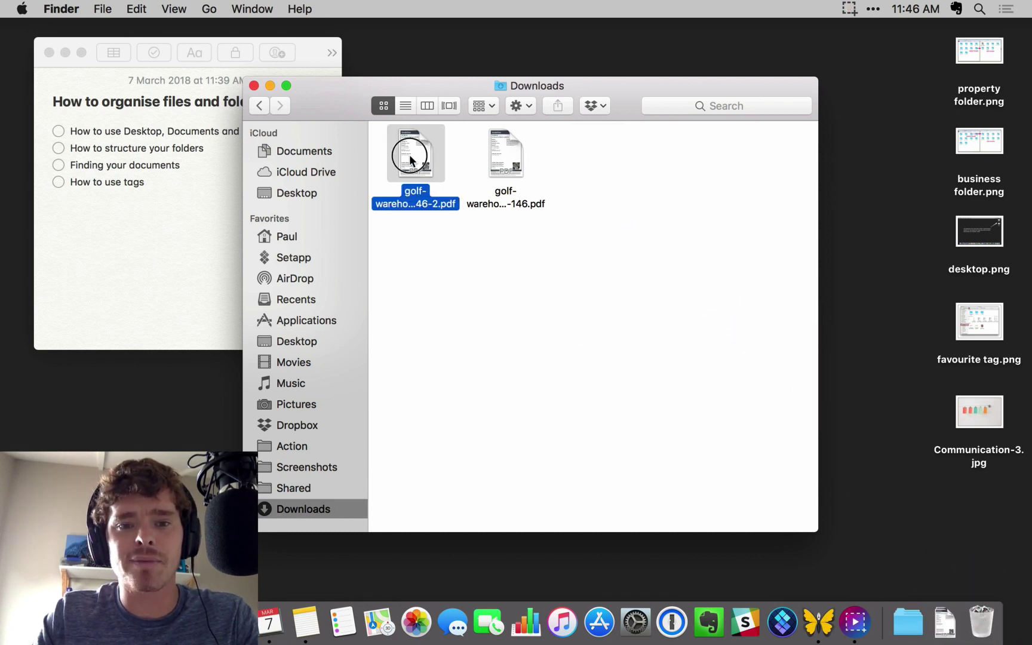
pyautogui.press('space')
pyautogui.press('space')
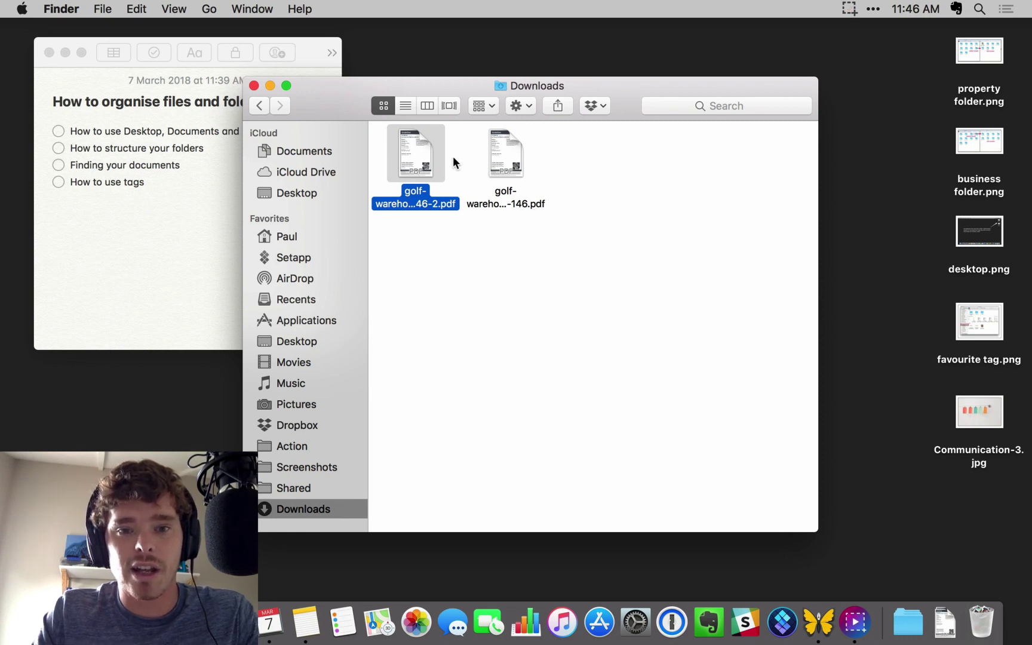
pyautogui.moveTo(547, 244); pyautogui.dragTo(306, 428)
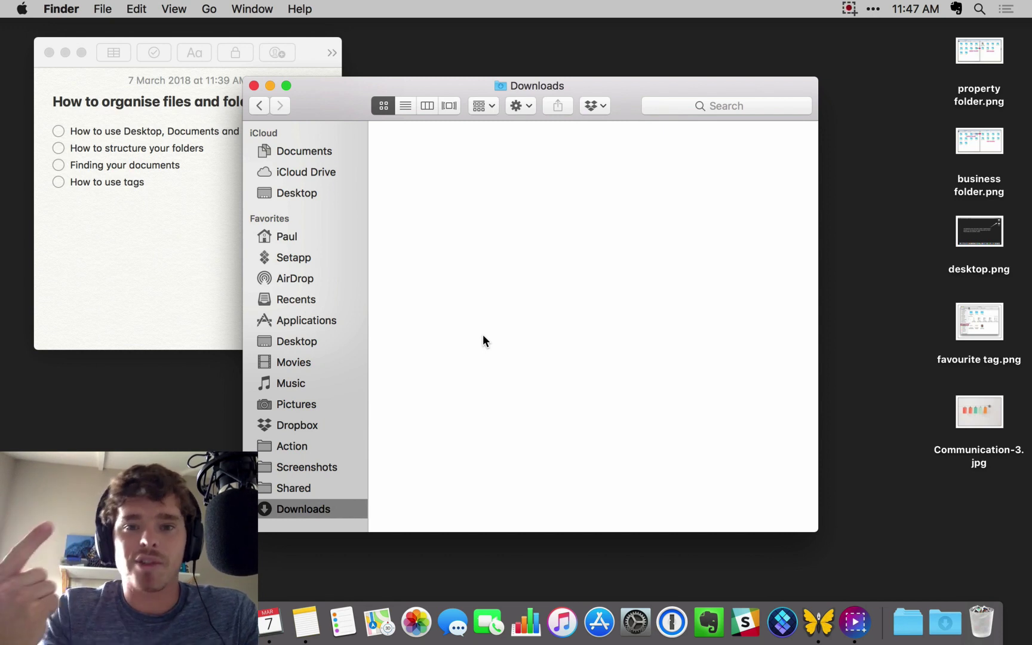
pyautogui.click(253, 85)
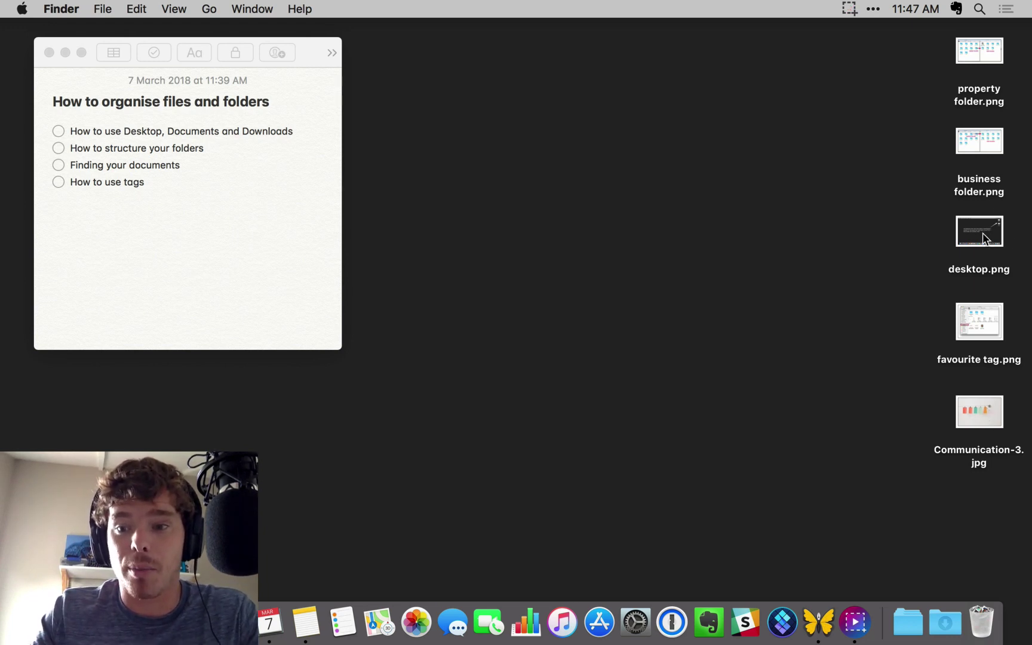
# Preview favourite tag.png, select all five desktop images, and peek at the Downloads stack.
pyautogui.click(983, 321)
pyautogui.press('space')
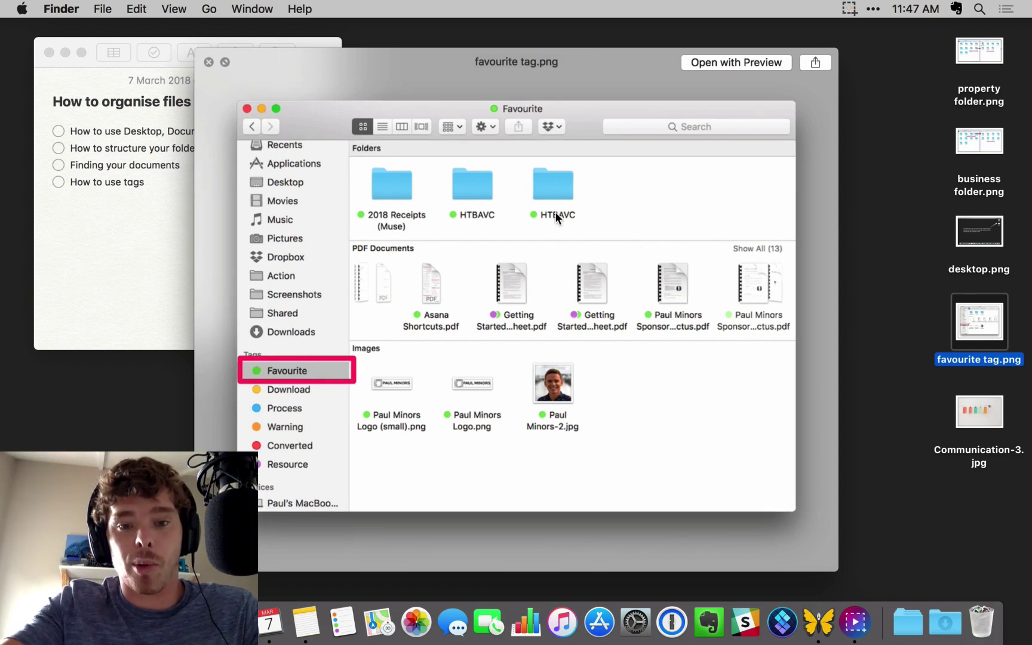
pyautogui.press('space')
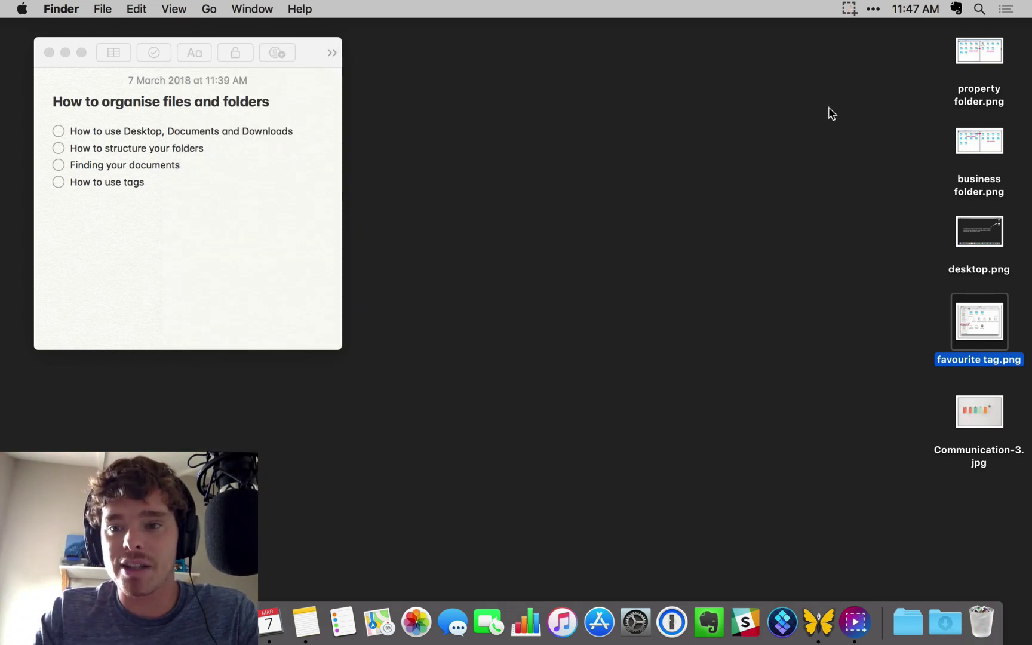
pyautogui.moveTo(893, 52); pyautogui.dragTo(982, 626)
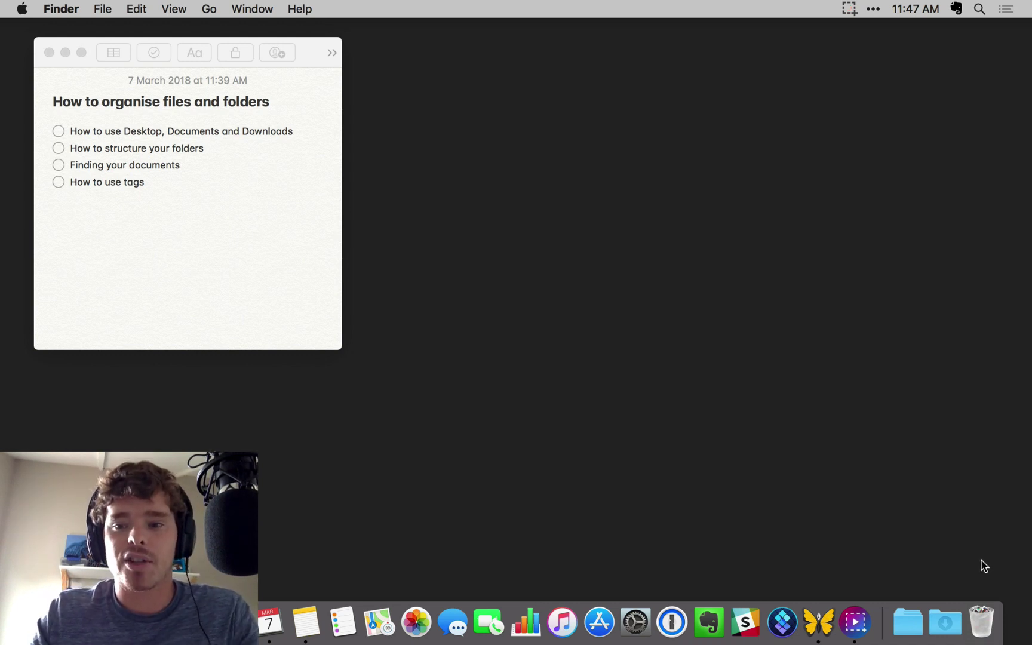
pyautogui.click(952, 627)
# Close the Downloads peek and open a new Finder window on Documents.
pyautogui.click(939, 447)
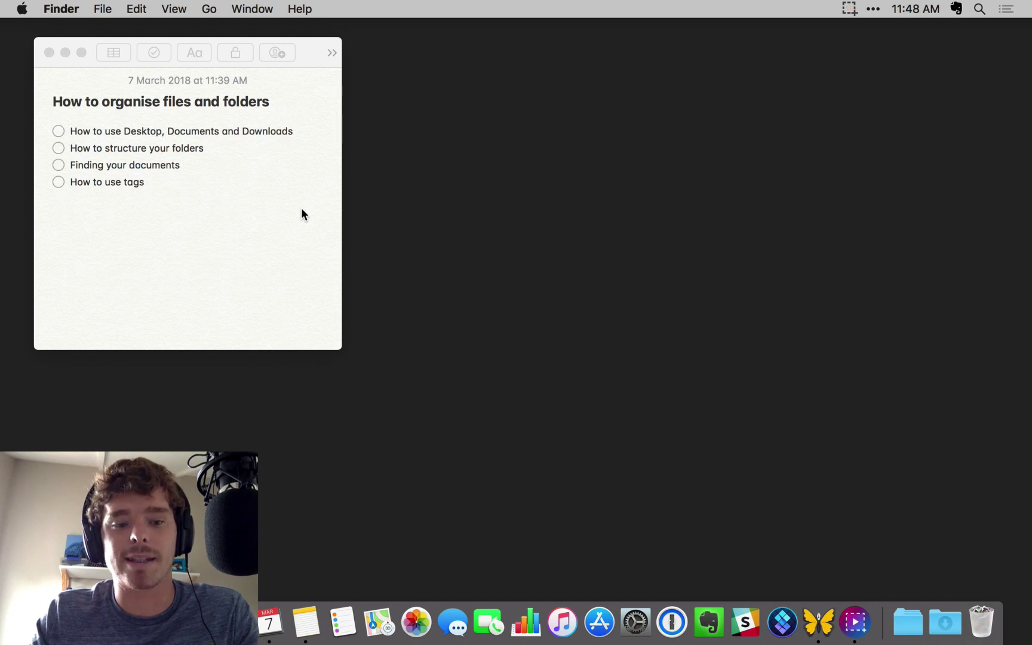
pyautogui.press('super+n')
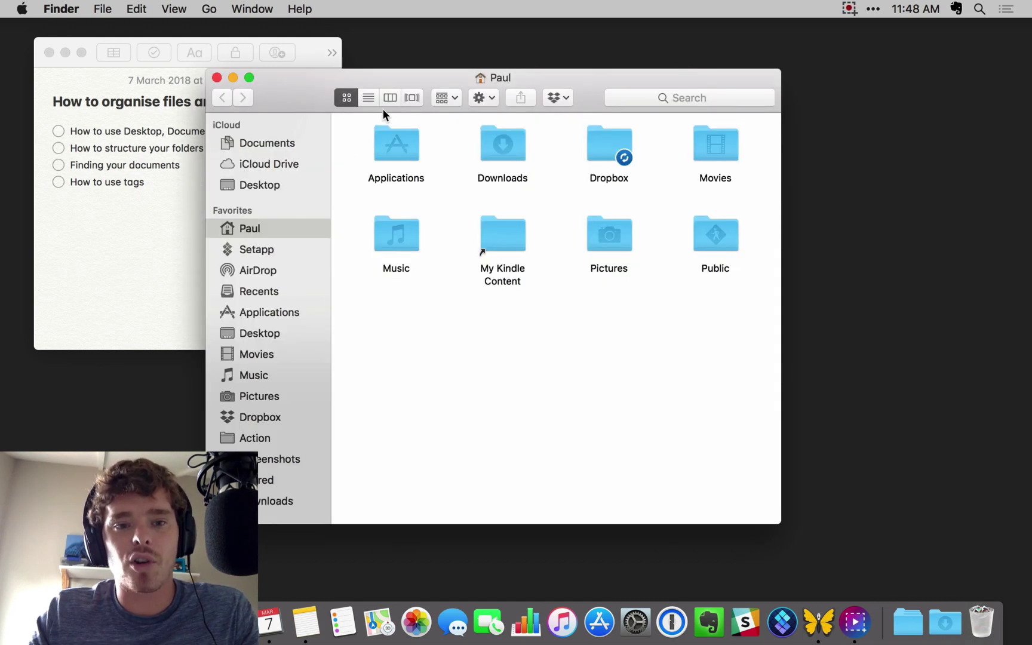
pyautogui.moveTo(311, 88); pyautogui.dragTo(345, 97)
pyautogui.click(298, 142)
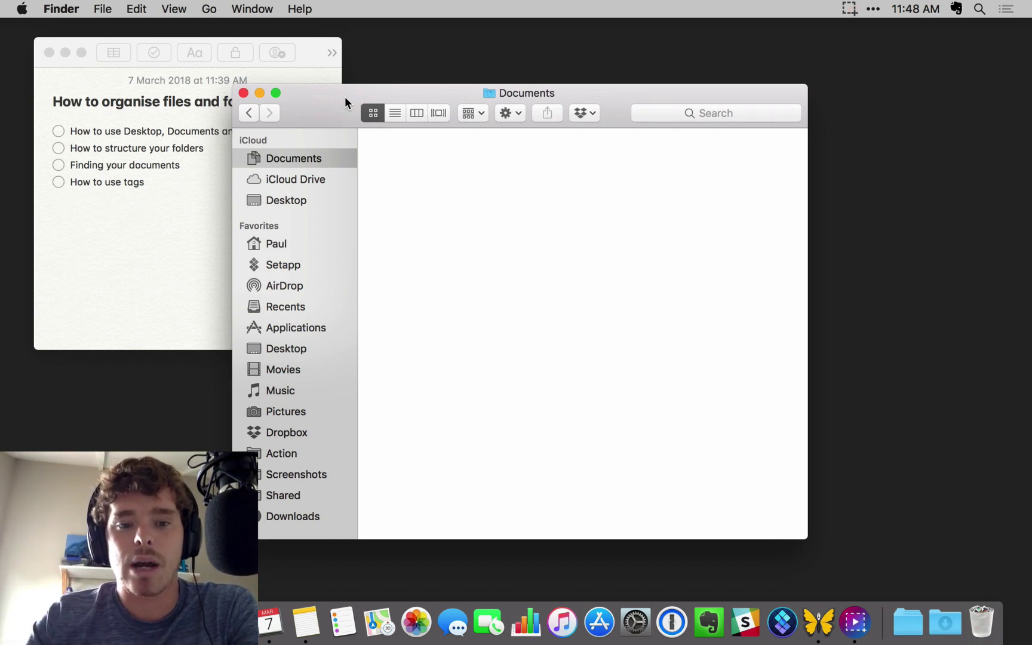
# Compare Dropbox with Documents in the sidebar, ending on the Dropbox folder.
pyautogui.click(288, 431)
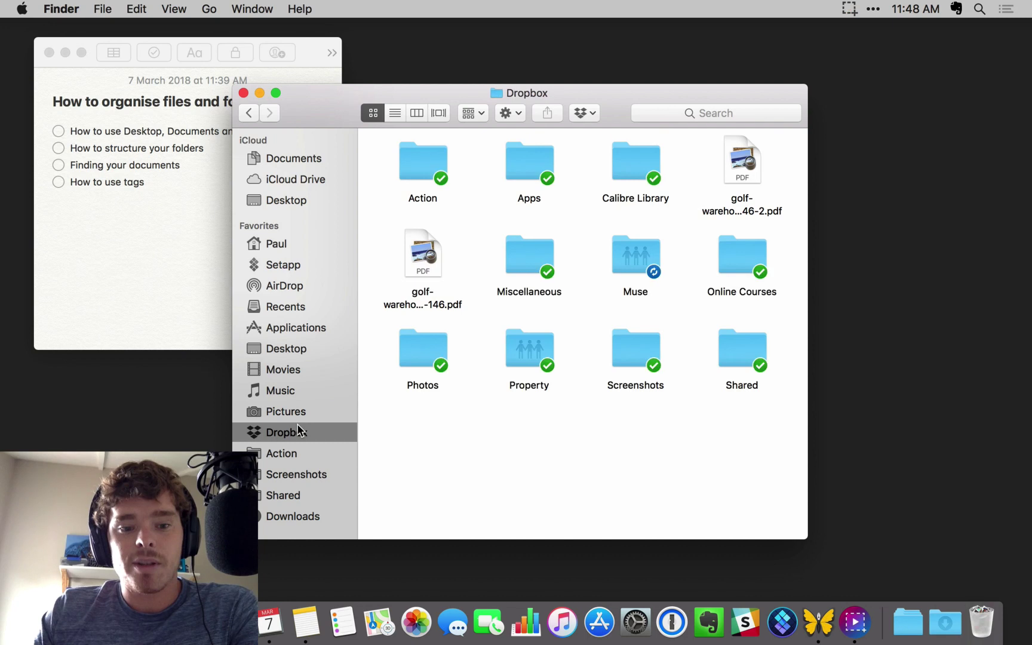
pyautogui.moveTo(622, 106); pyautogui.dragTo(616, 91)
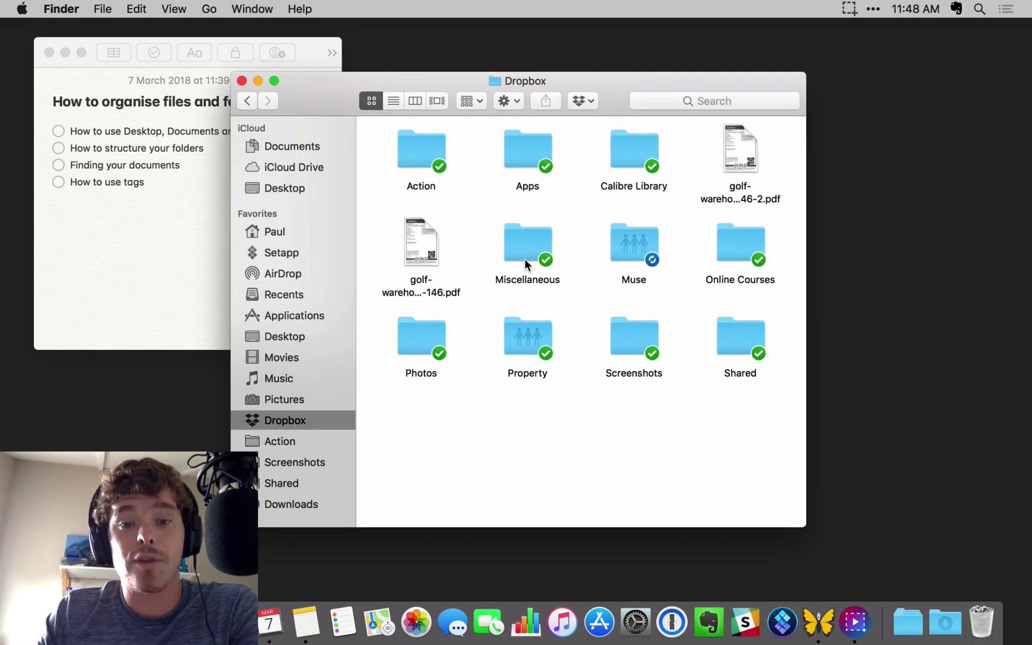
pyautogui.click(303, 147)
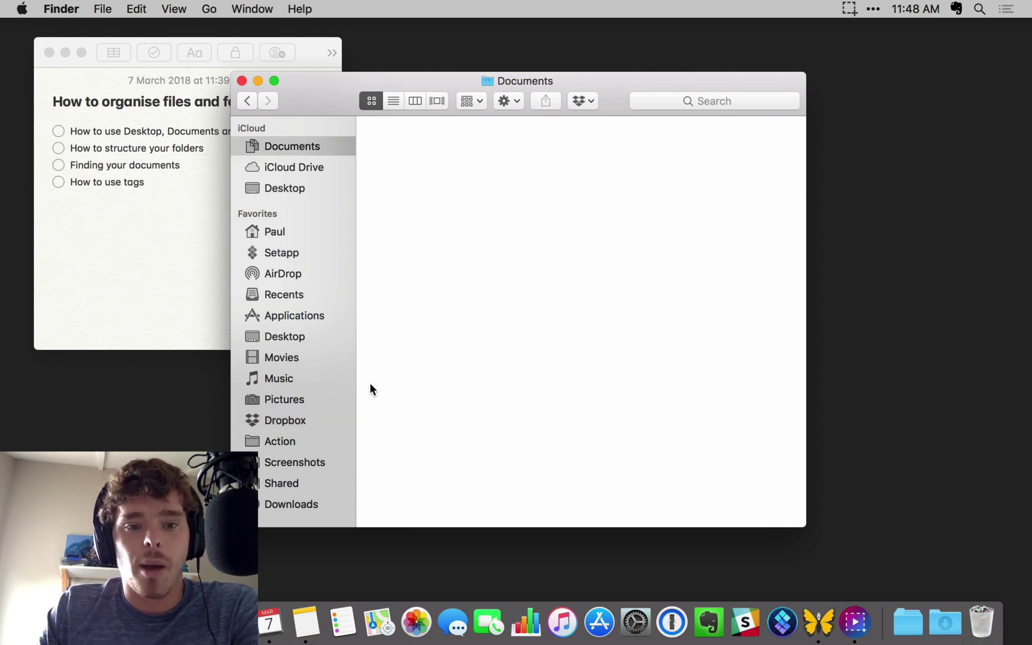
pyautogui.click(303, 422)
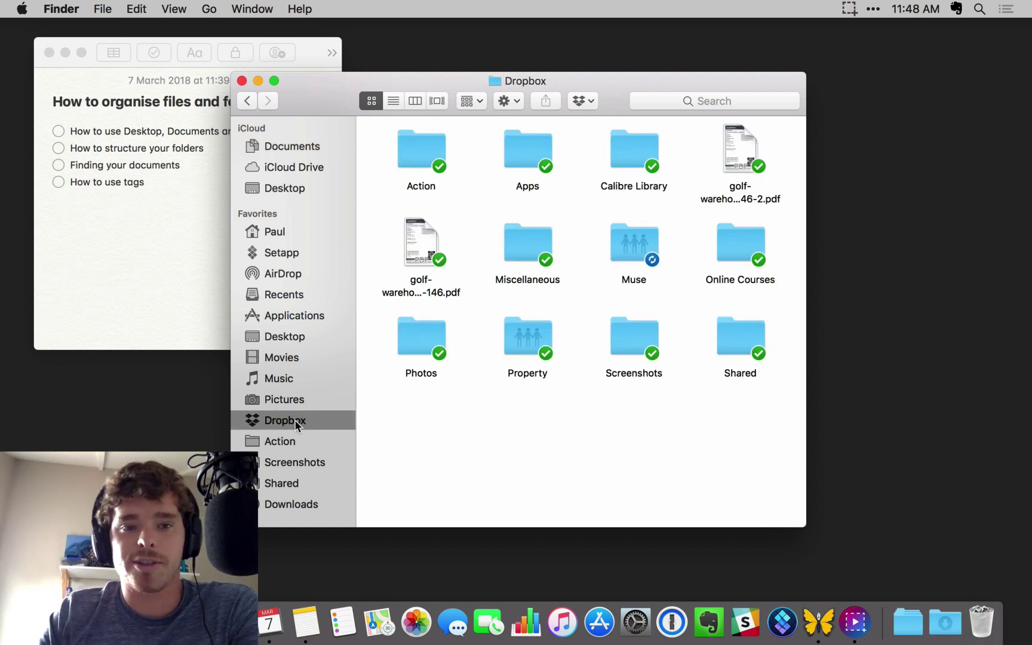
pyautogui.click(314, 147)
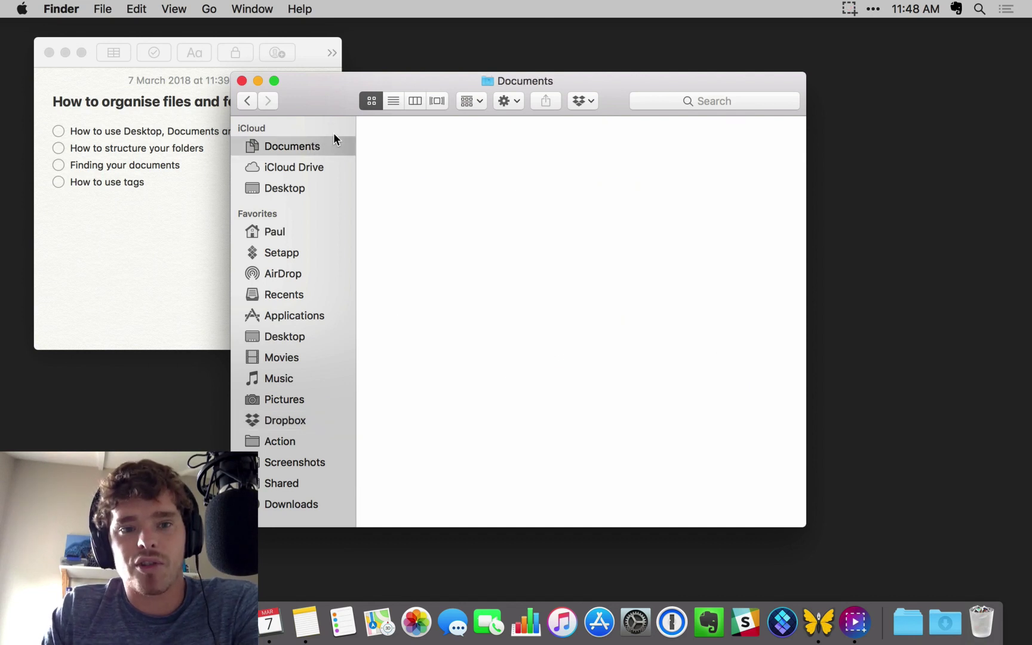
pyautogui.click(291, 425)
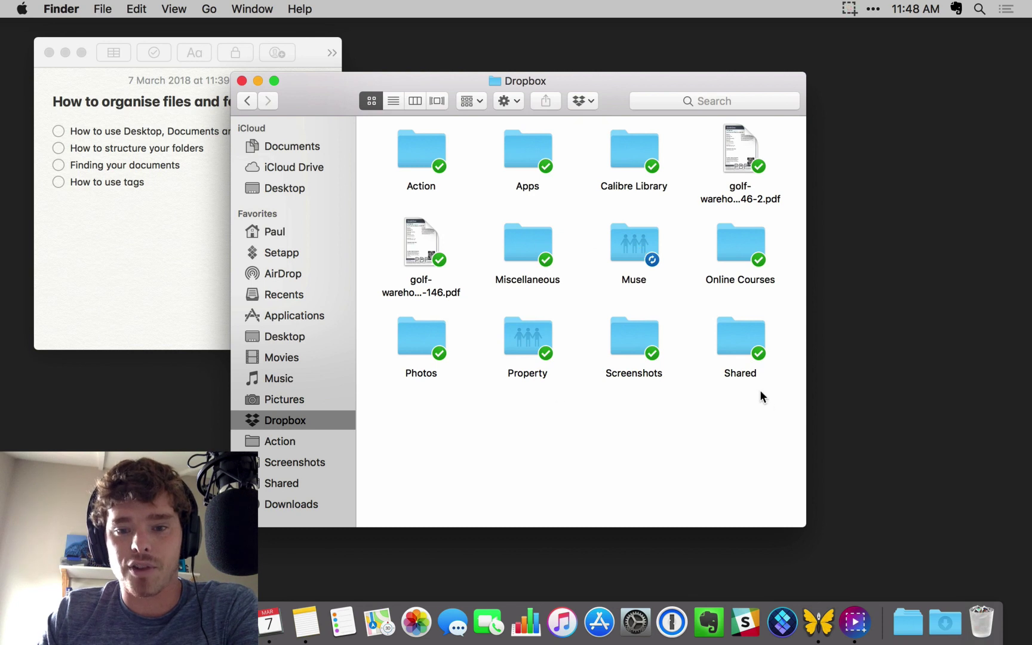
pyautogui.doubleClick(529, 350)
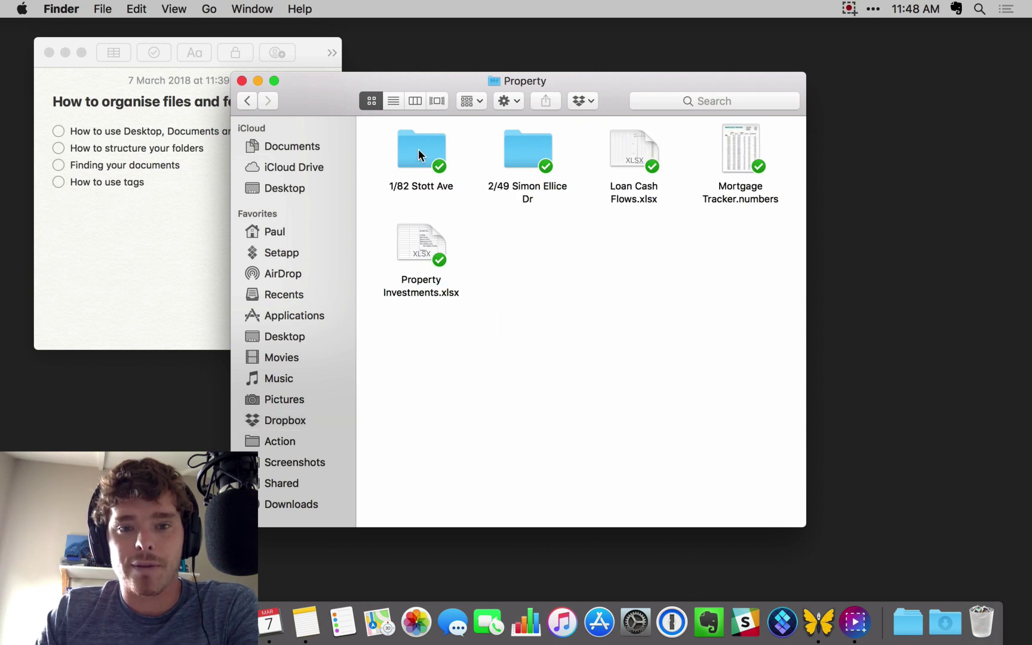
pyautogui.doubleClick(420, 153)
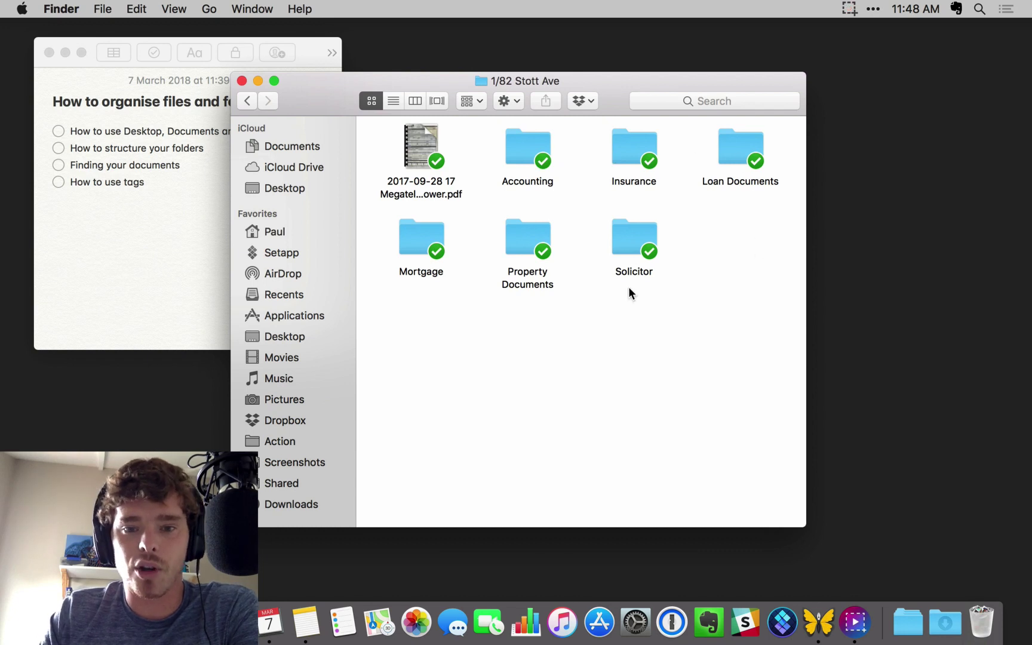
pyautogui.click(247, 100)
pyautogui.click(247, 99)
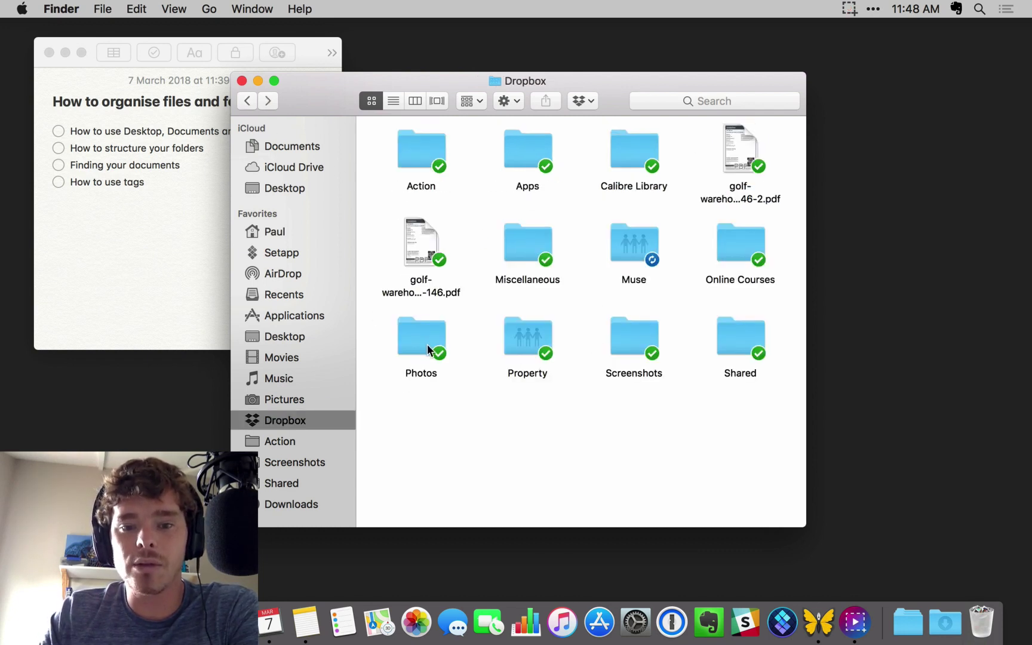
pyautogui.doubleClick(515, 345)
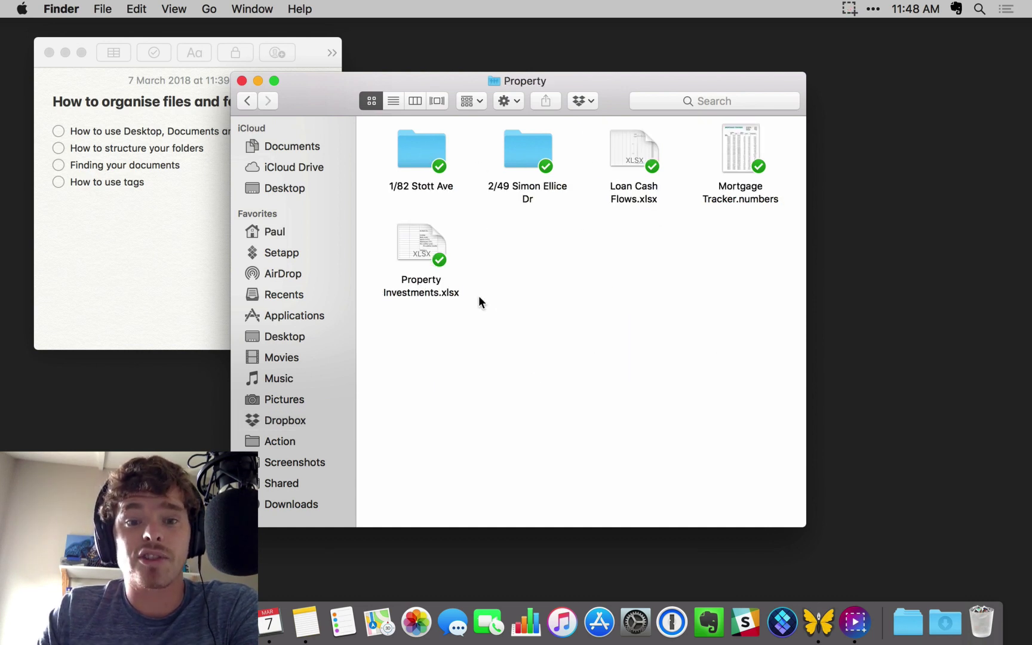
pyautogui.doubleClick(418, 150)
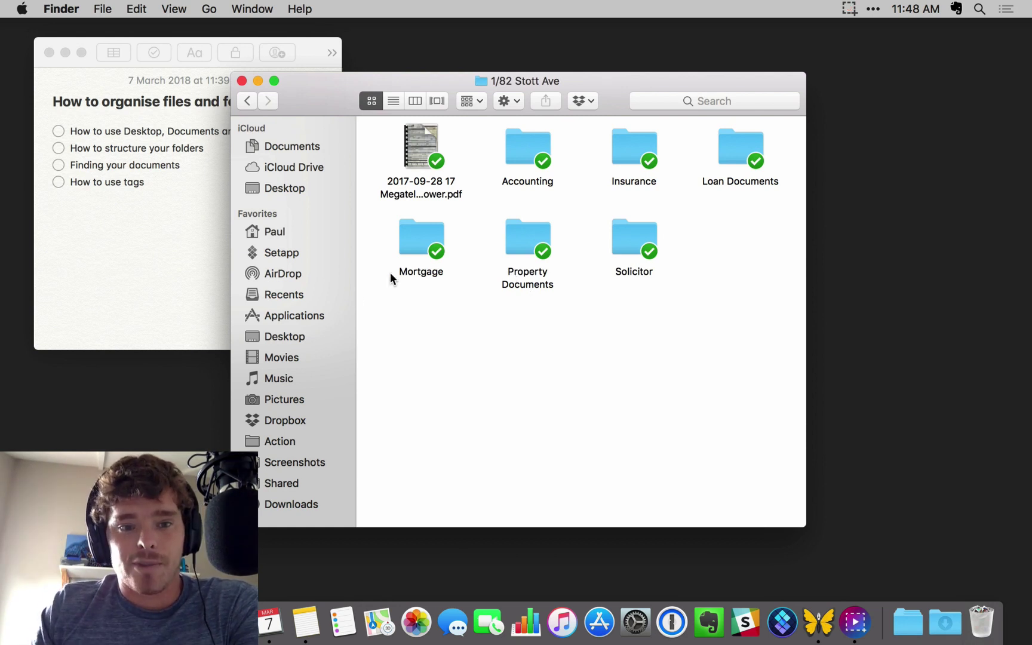
# Open Muse from Dropbox and look inside its Products folder before returning.
pyautogui.click(285, 419)
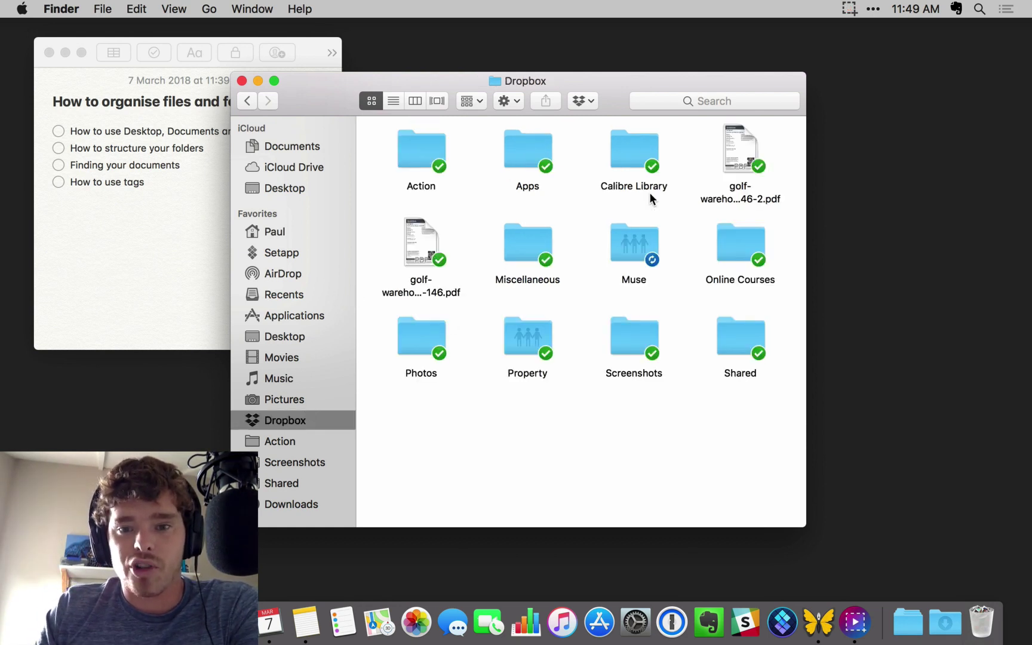
pyautogui.doubleClick(640, 234)
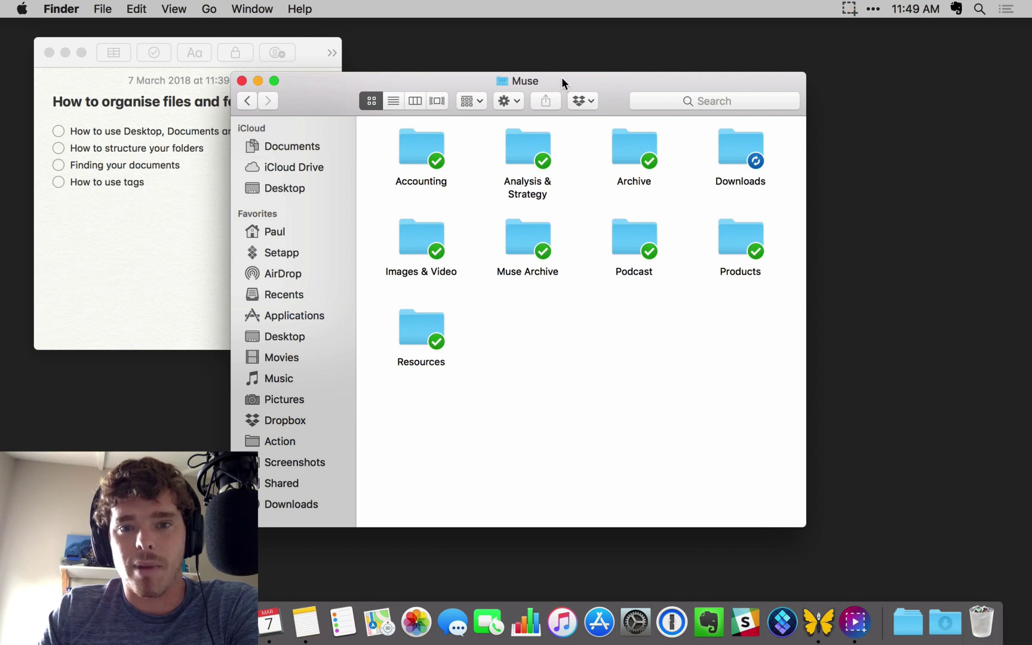
pyautogui.moveTo(562, 78); pyautogui.dragTo(591, 82)
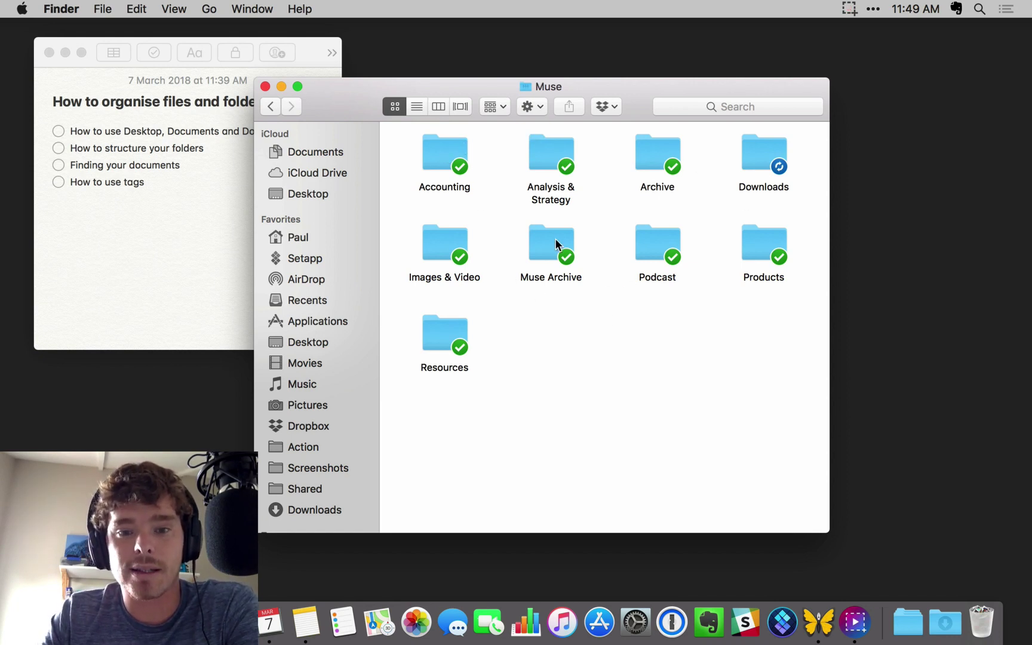
pyautogui.doubleClick(761, 236)
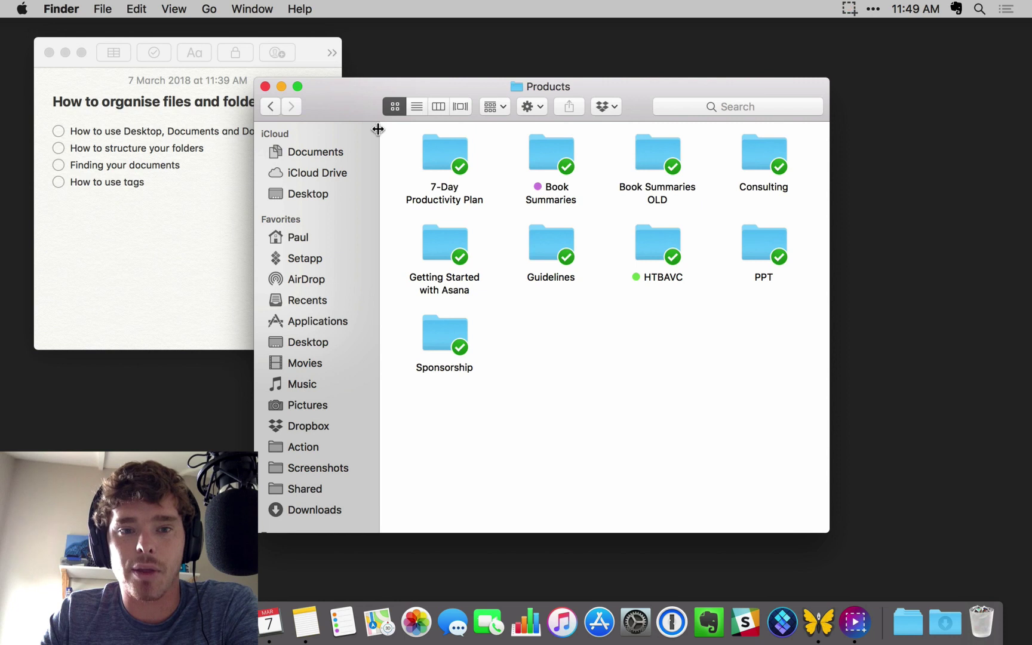
pyautogui.click(270, 107)
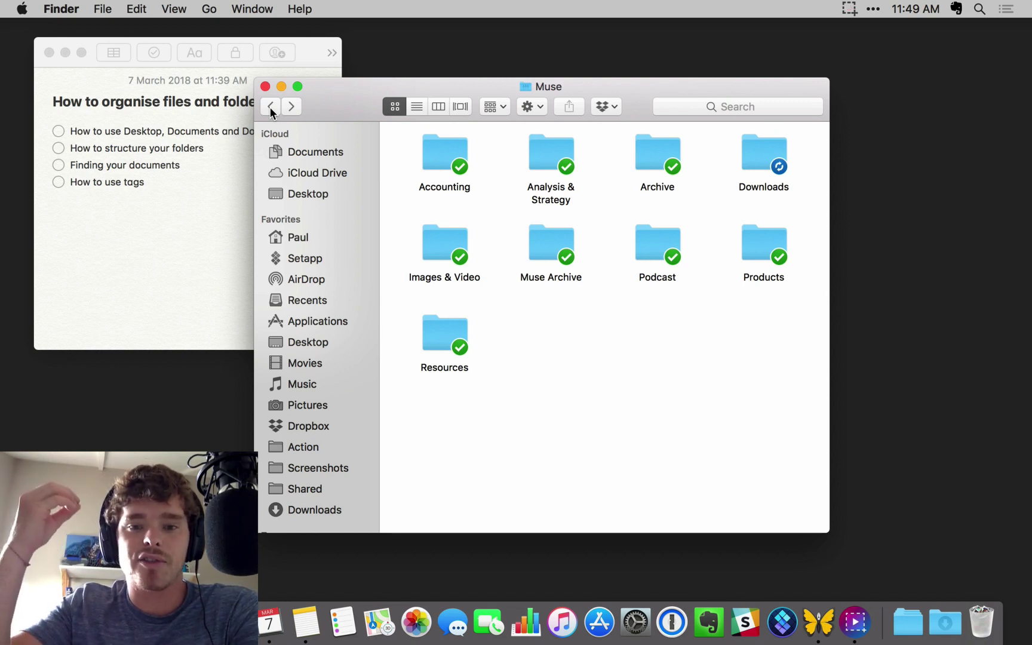
# Drill into Accounting, 2018 and 2018 Receipts (Muse), then back out to Muse.
pyautogui.doubleClick(455, 150)
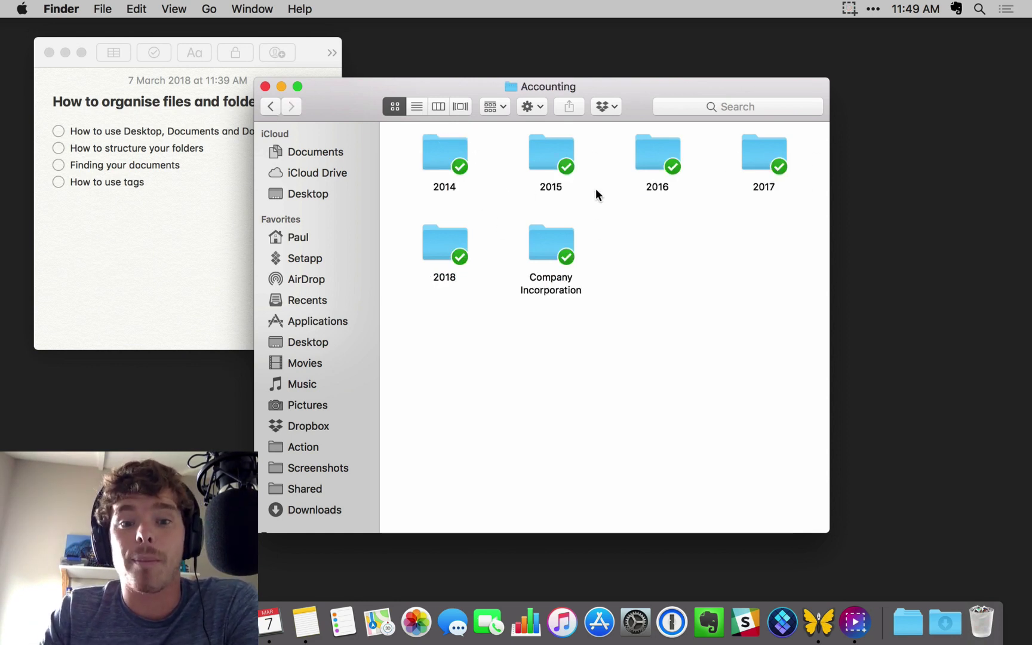
pyautogui.doubleClick(456, 240)
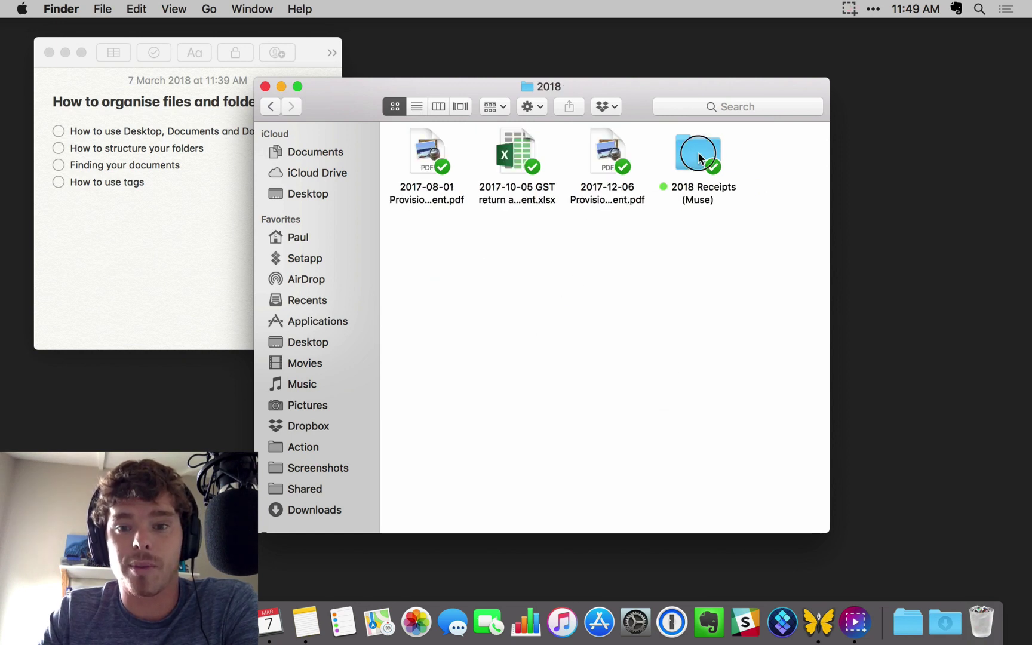
pyautogui.doubleClick(699, 158)
pyautogui.scroll(-10, 520, 335)
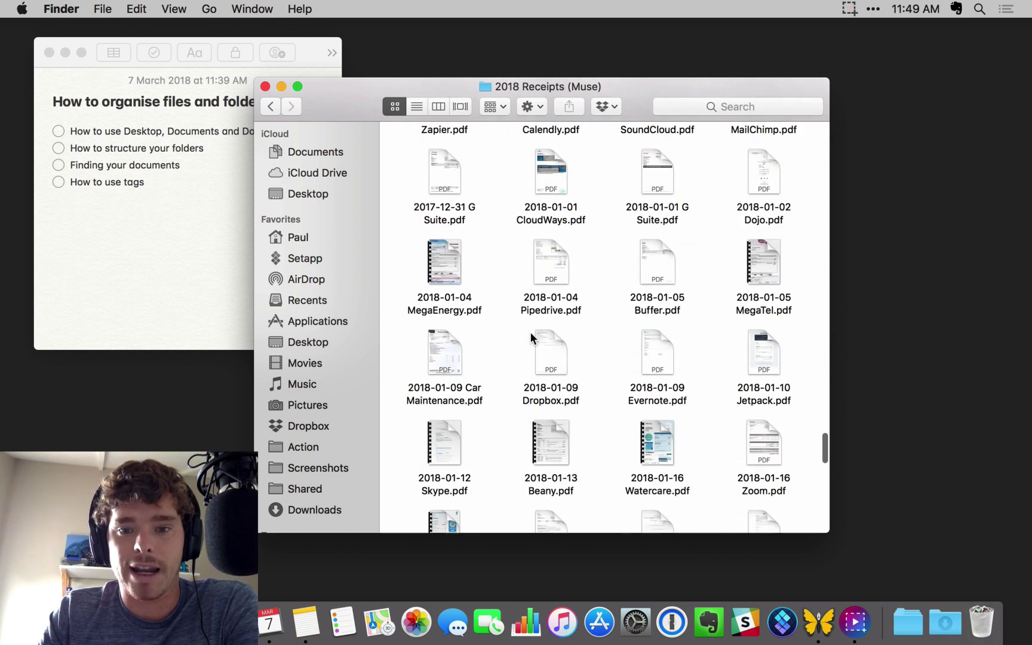
pyautogui.scroll(5, 530, 331)
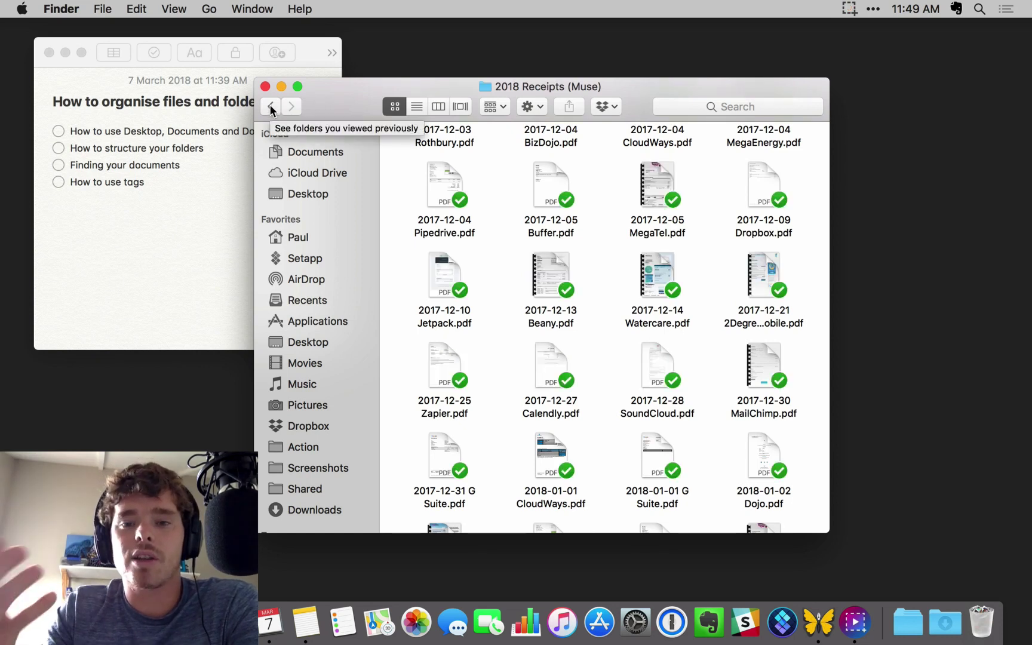
pyautogui.click(272, 108)
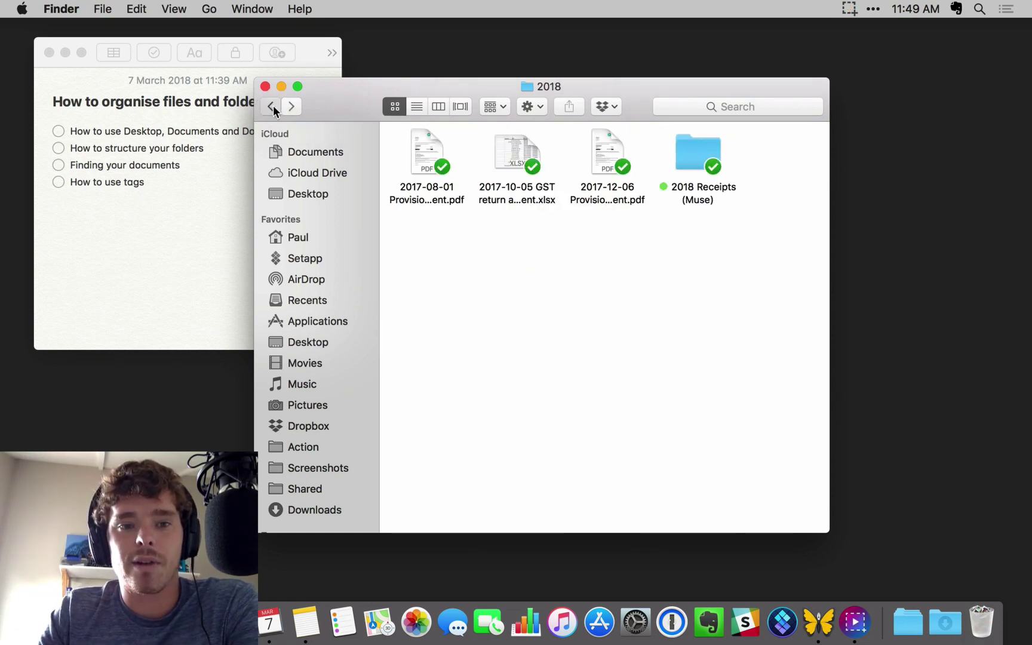
pyautogui.click(272, 106)
pyautogui.click(272, 107)
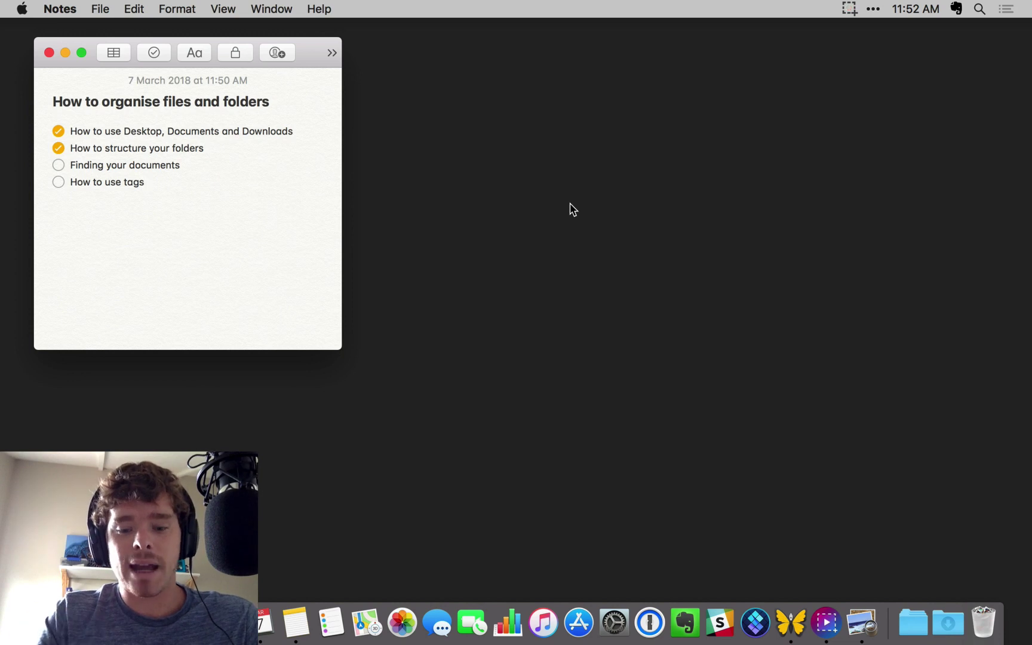
pyautogui.press('super+space')
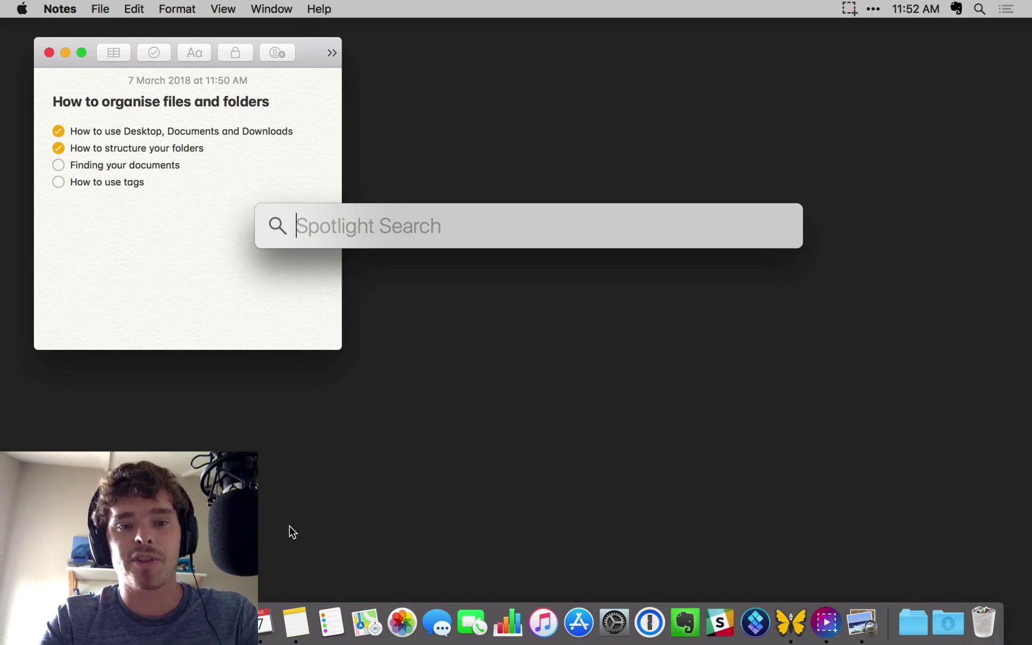
pyautogui.write('b')
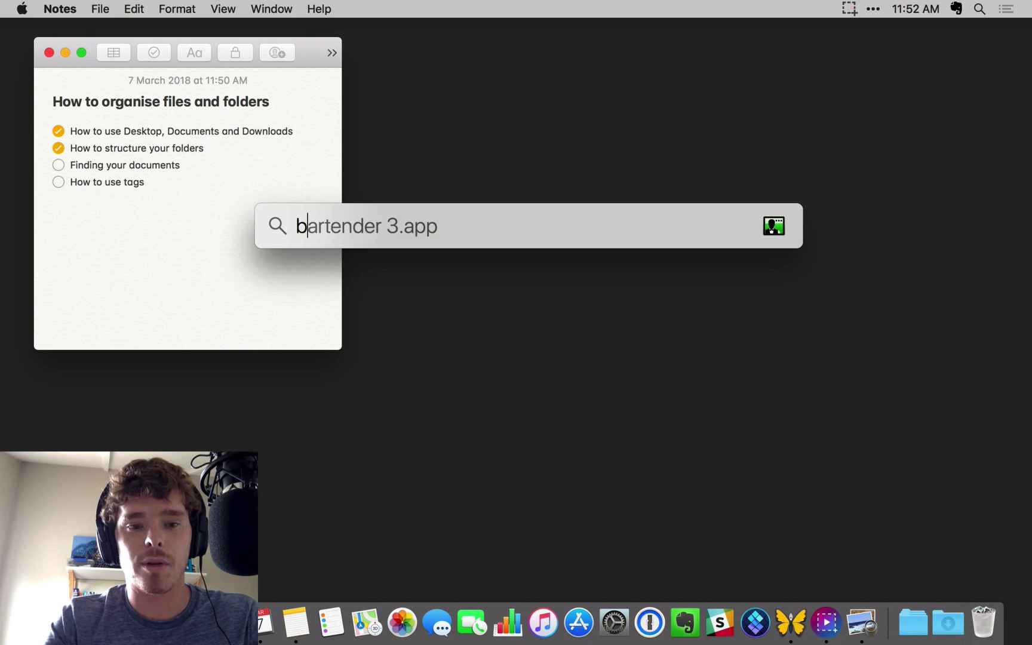
pyautogui.write('usiness perfor')
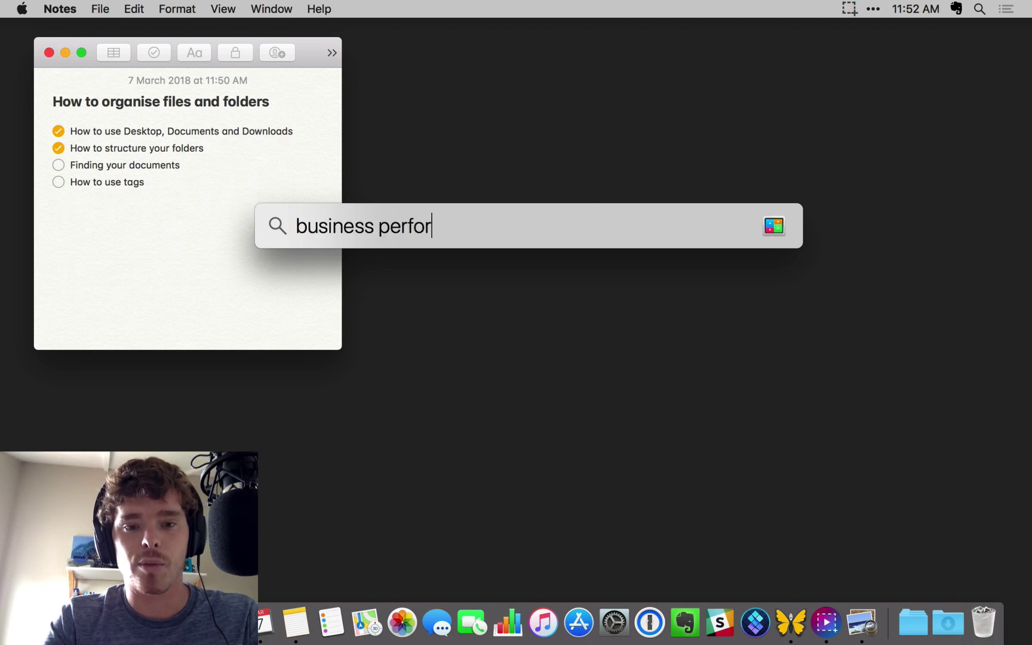
pyautogui.write('mance')
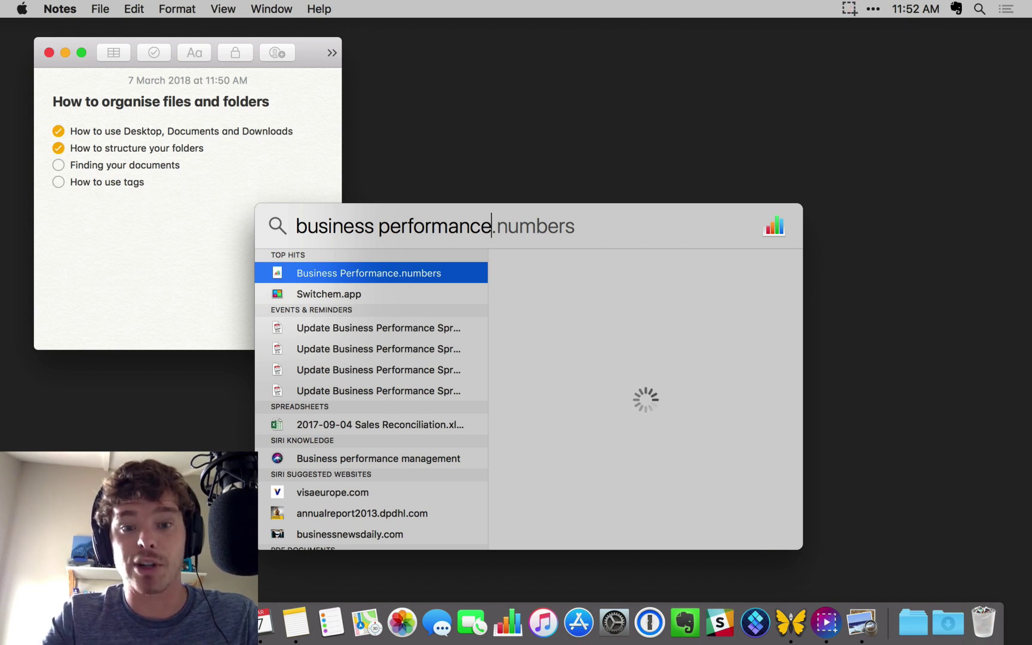
pyautogui.press('Escape')
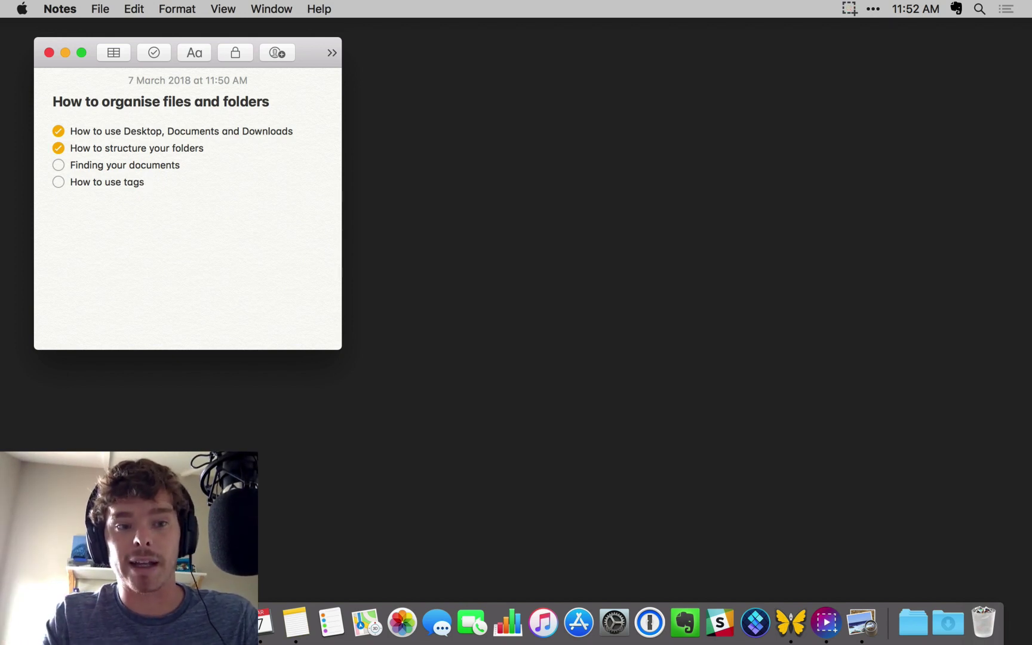
# Tick 'Finding your documents' in Notes, then list everything tagged Favourite in a new Finder window.
pyautogui.click(55, 165)
pyautogui.click(497, 302)
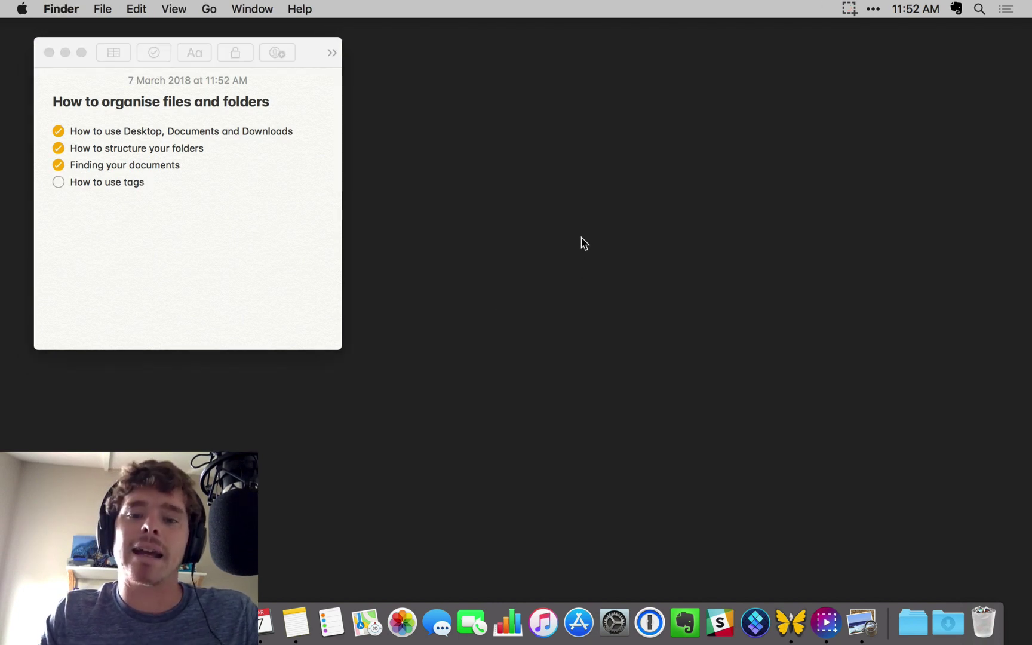
pyautogui.press('super+n')
pyautogui.moveTo(621, 80); pyautogui.dragTo(624, 70)
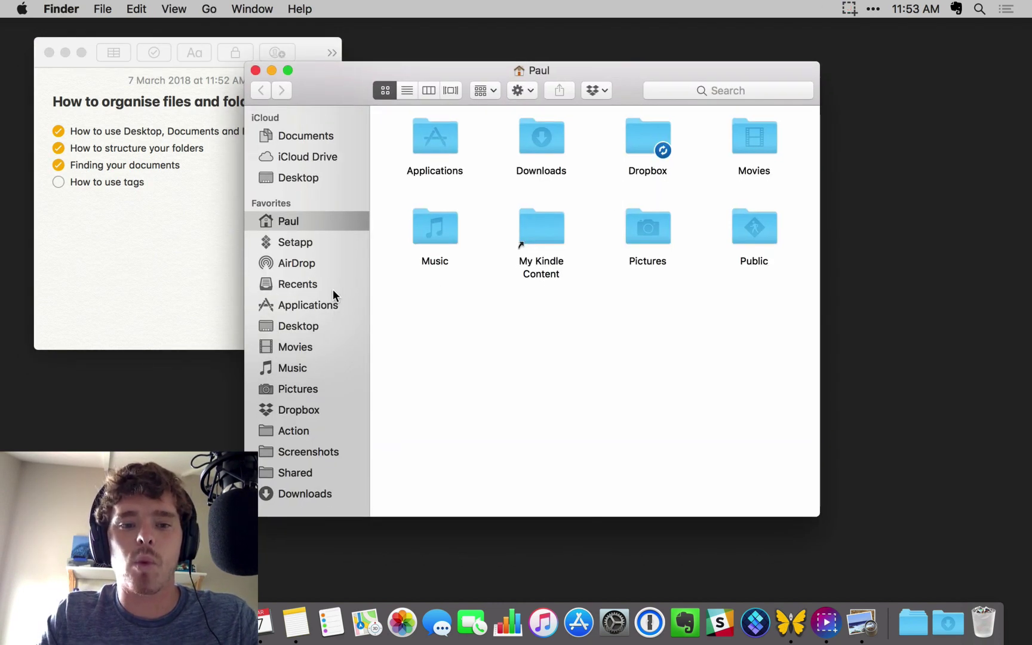
pyautogui.scroll(-6, 333, 289)
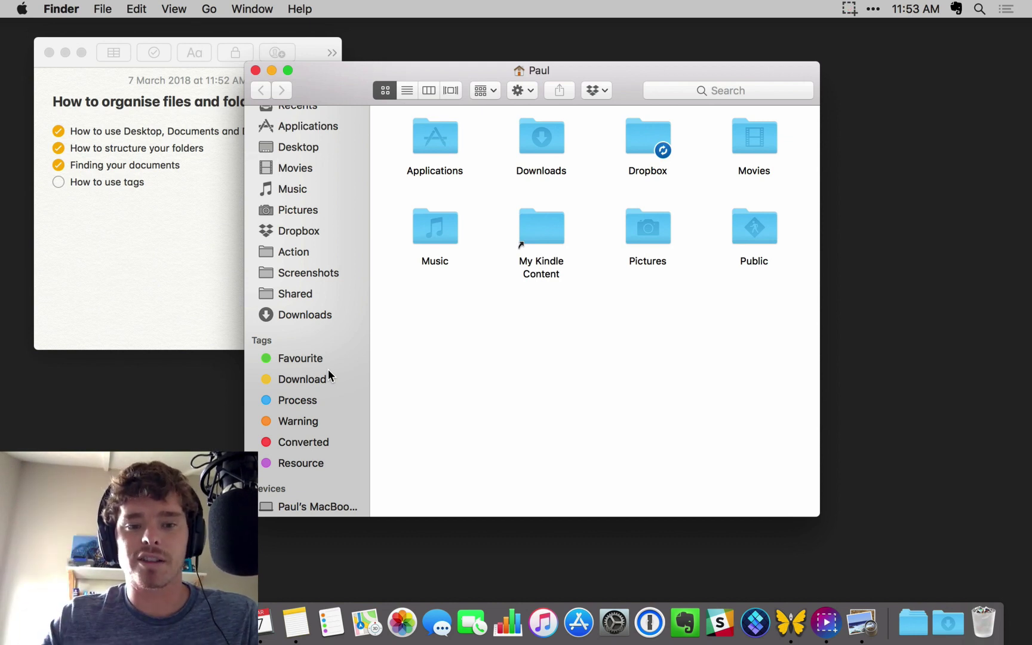
pyautogui.click(302, 359)
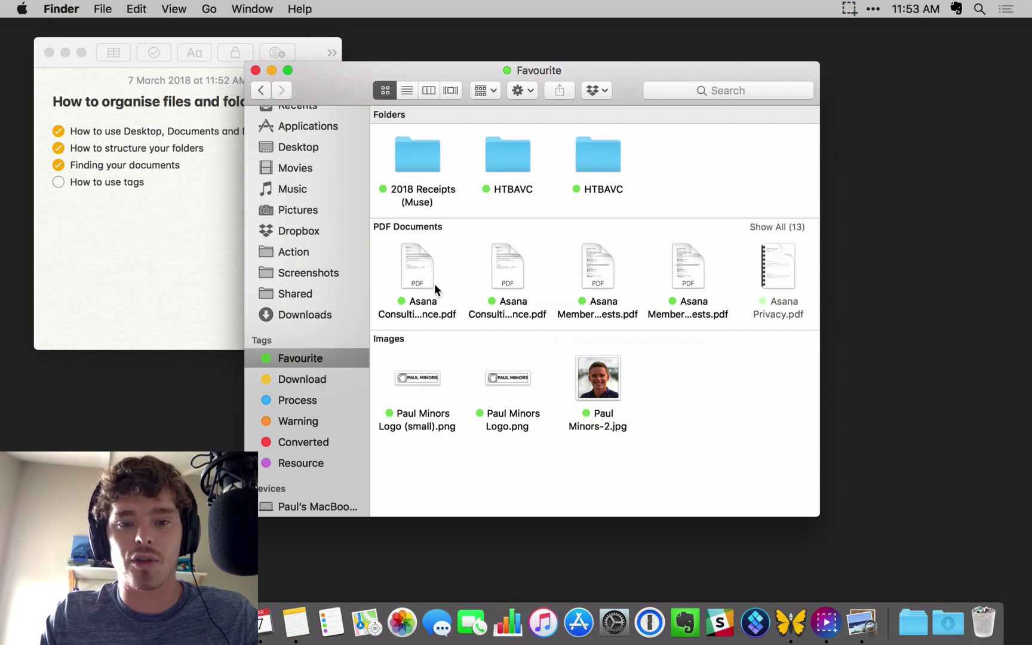
pyautogui.hscroll(5, 490, 266)
pyautogui.hscroll(5, 519, 266)
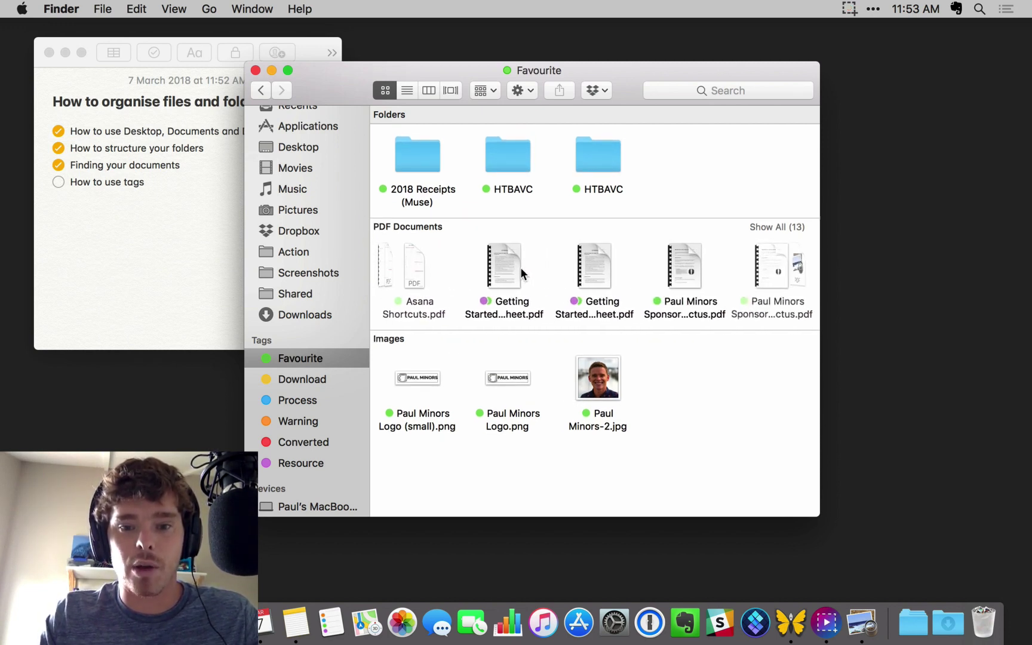
pyautogui.doubleClick(409, 158)
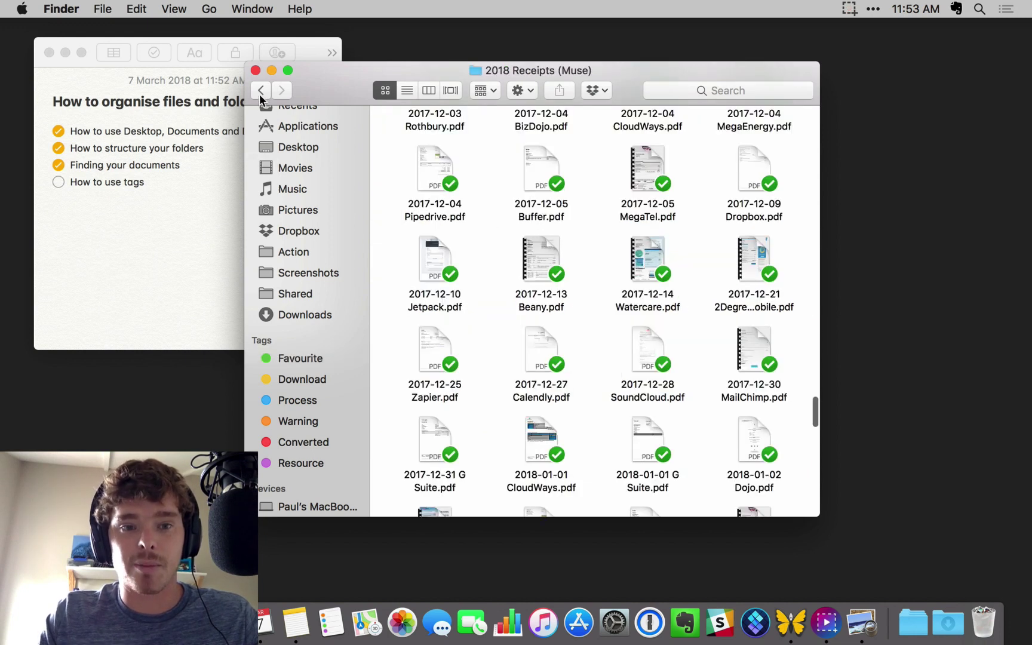
pyautogui.press('super+bracketleft')
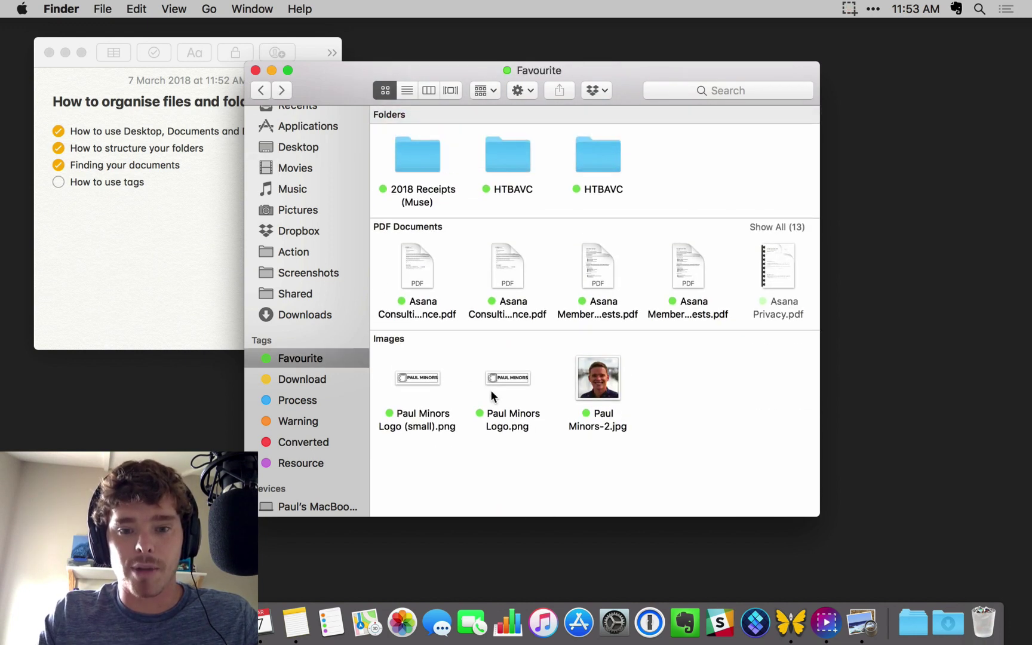
pyautogui.hscroll(8, 594, 245)
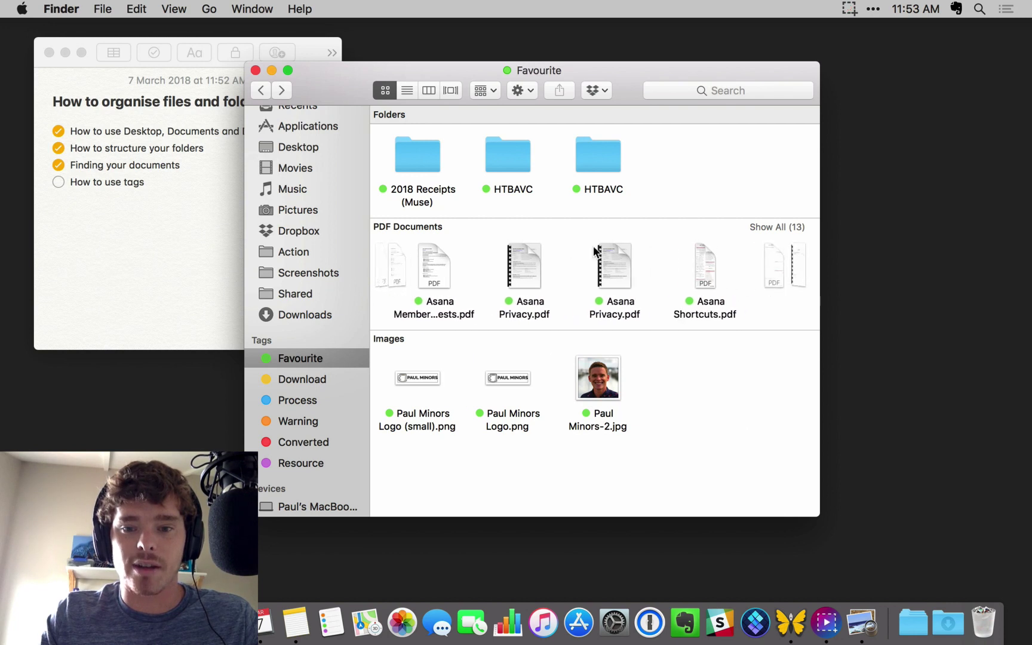
pyautogui.hscroll(-8, 597, 249)
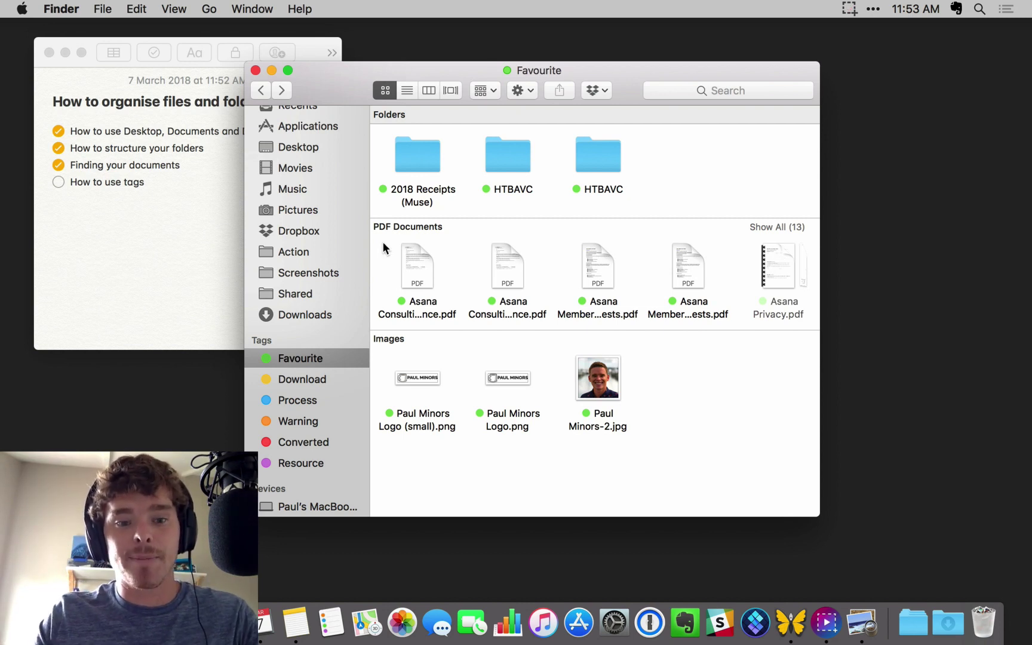
pyautogui.click(322, 461)
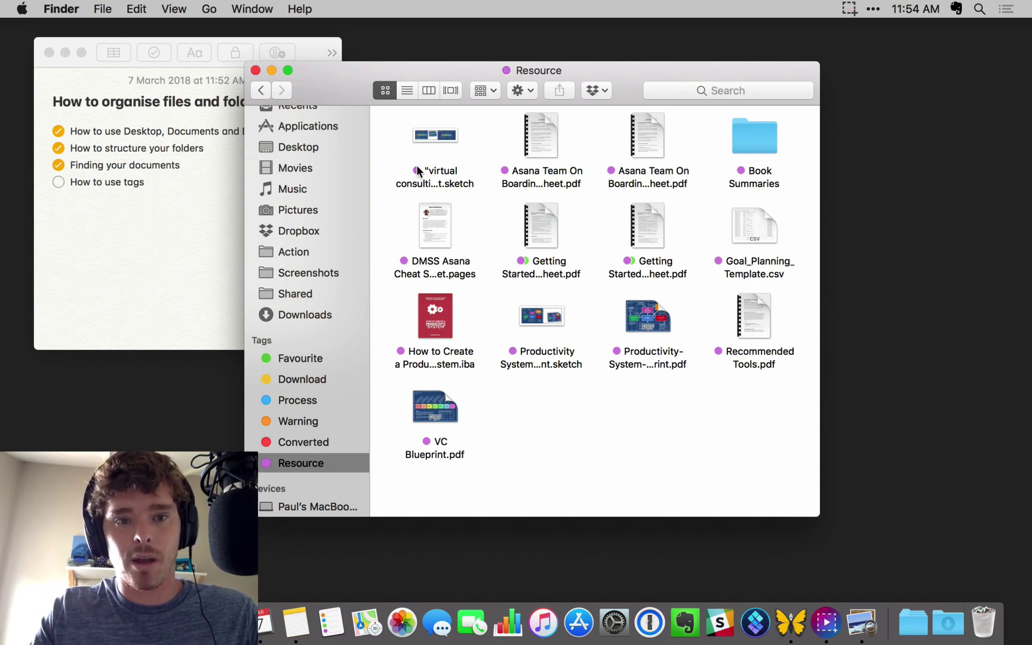
pyautogui.click(261, 90)
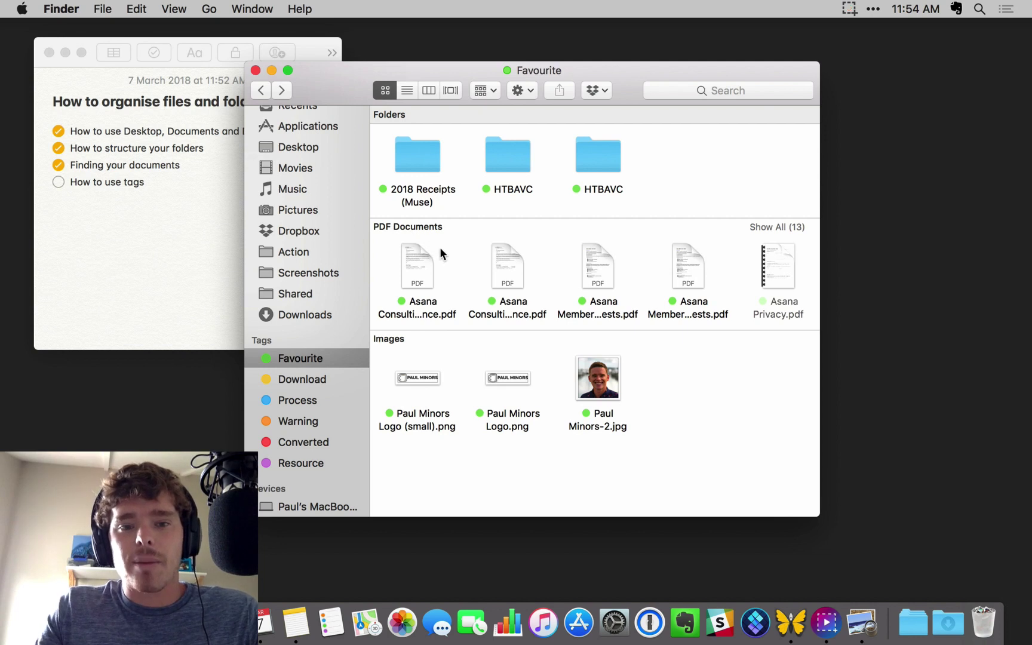
# Open 2018 Receipts (Muse) from the Favourite view, select 2017-12-04 Pipedrive.pdf, then close the window.
pyautogui.hscroll(5, 519, 240)
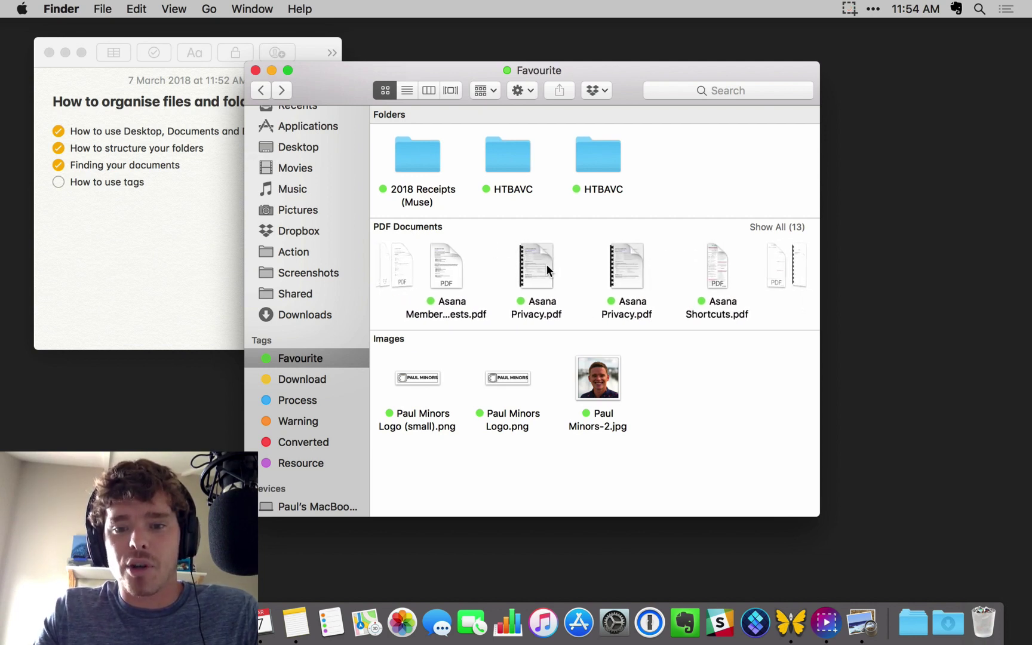
pyautogui.hscroll(3, 604, 257)
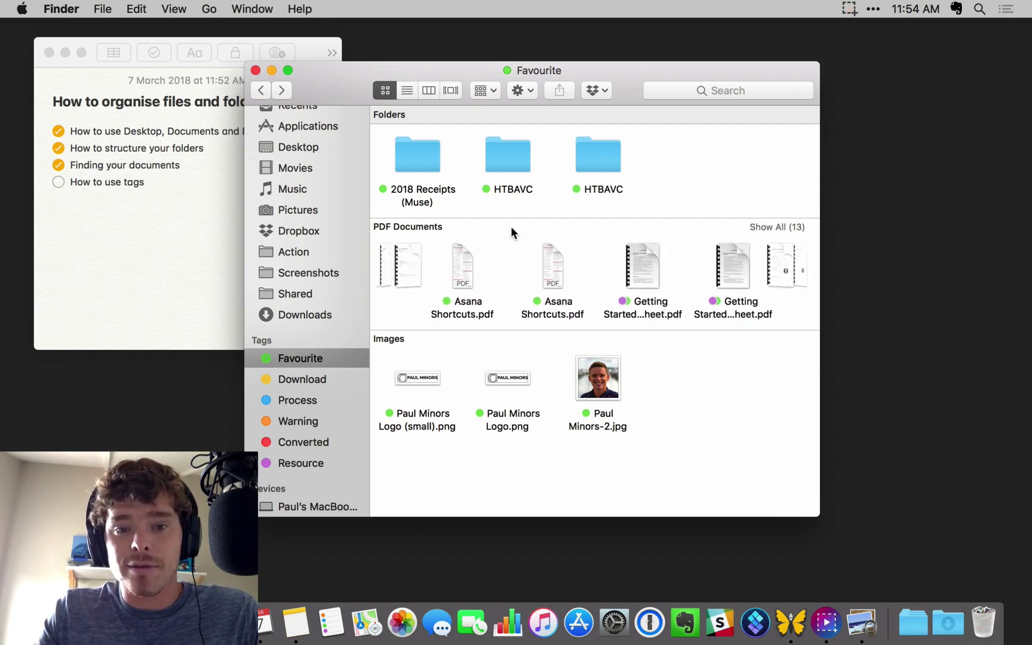
pyautogui.click(435, 165)
pyautogui.press('super+Down')
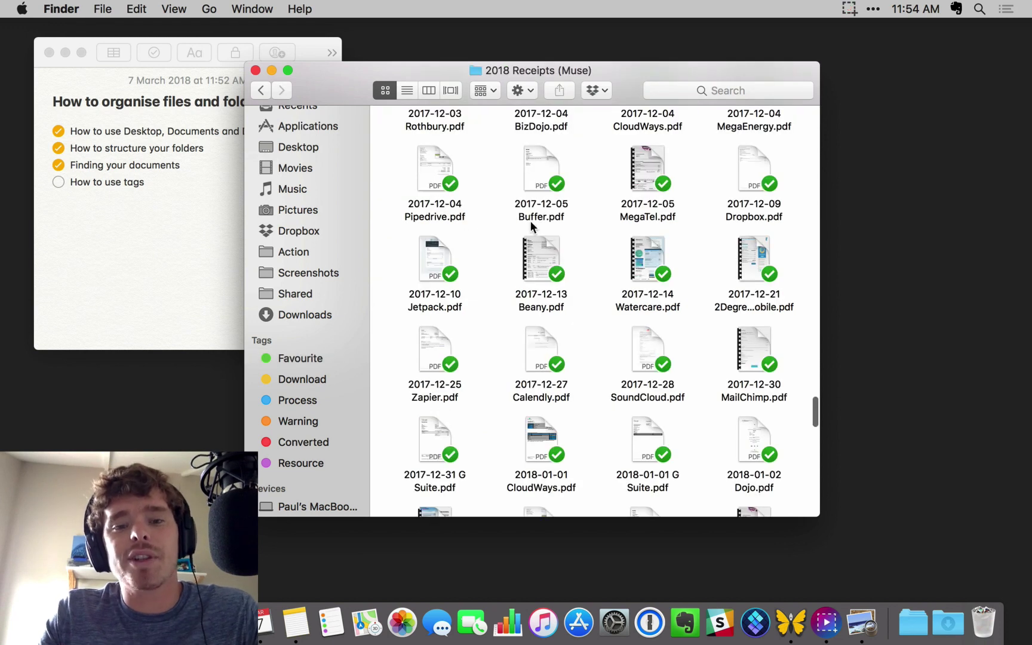
pyautogui.click(426, 179)
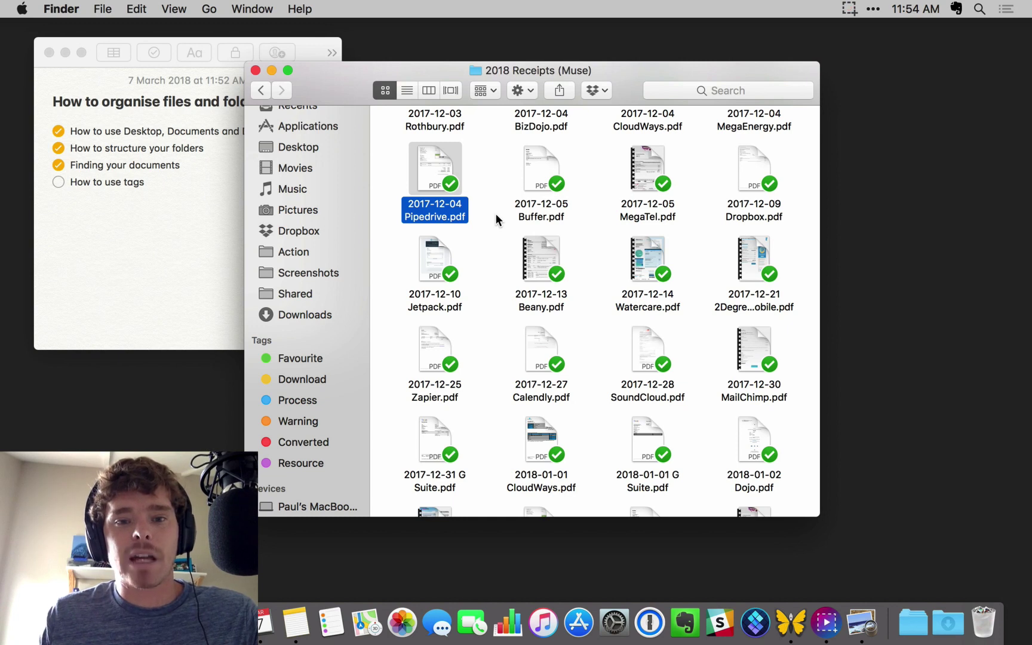
pyautogui.click(256, 70)
# Drag the Notes title bar to bring the organising-files checklist to the front.
pyautogui.moveTo(299, 47); pyautogui.dragTo(303, 44)
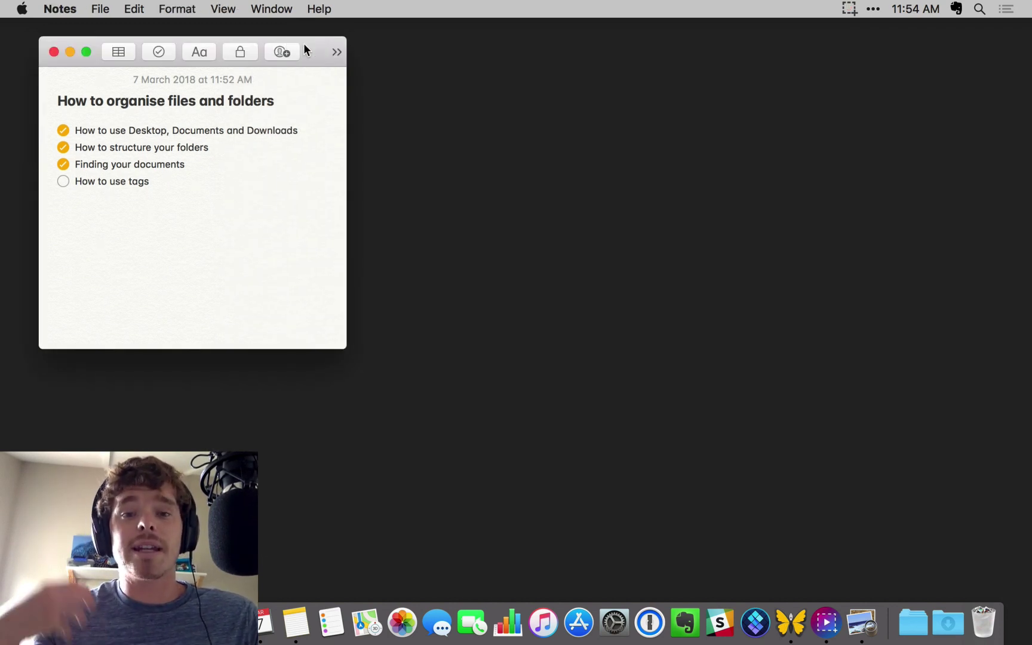